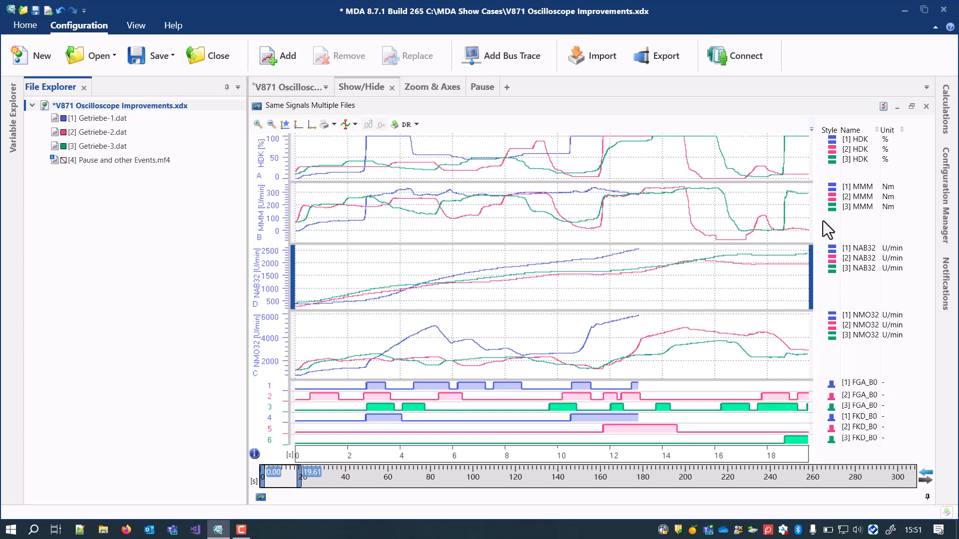
- Hide all signal curves of measure file 3 in the multiple-files oscilloscope and place a cursor at 10.67 s
{"action": "right_click", "coordinate": [829, 210]}
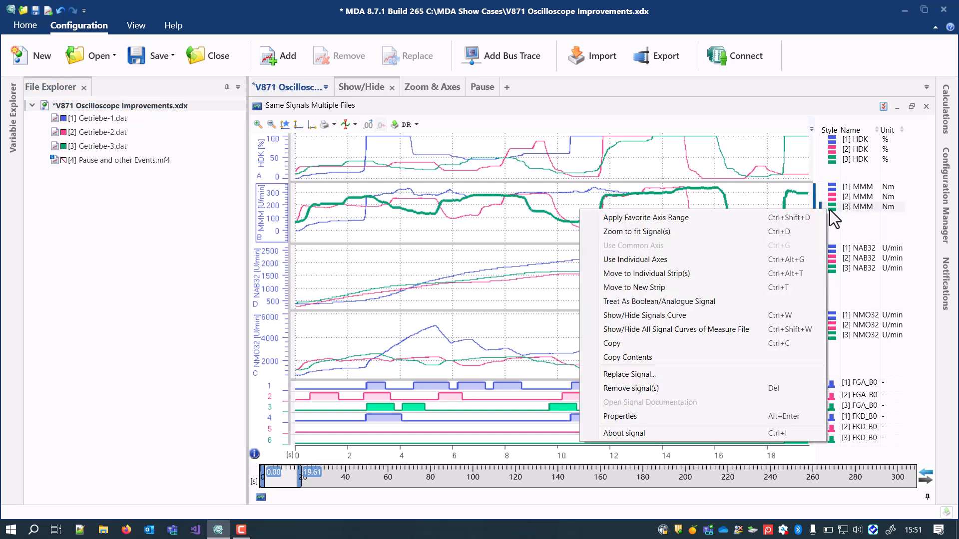
{"action": "left_click", "coordinate": [760, 330]}
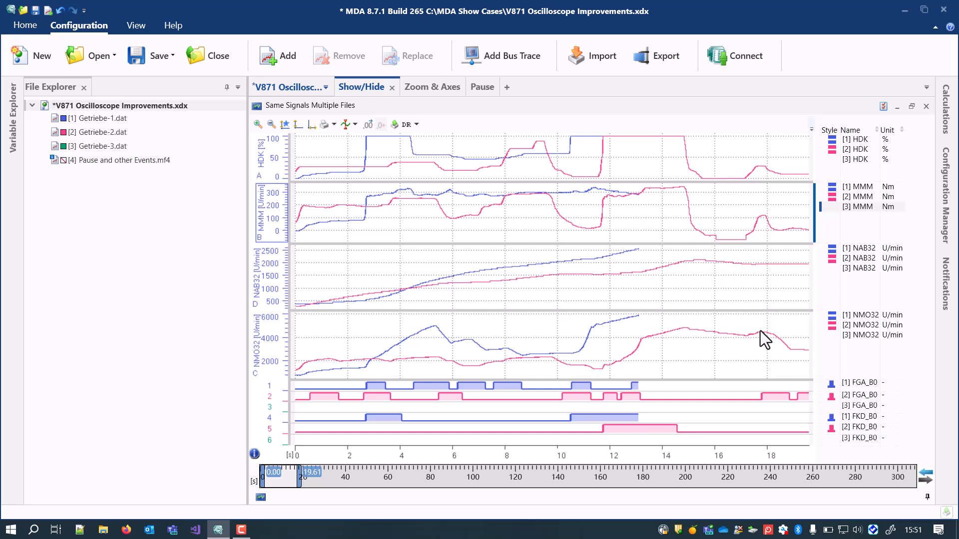
{"action": "left_click", "coordinate": [353, 125]}
{"action": "left_click", "coordinate": [347, 140]}
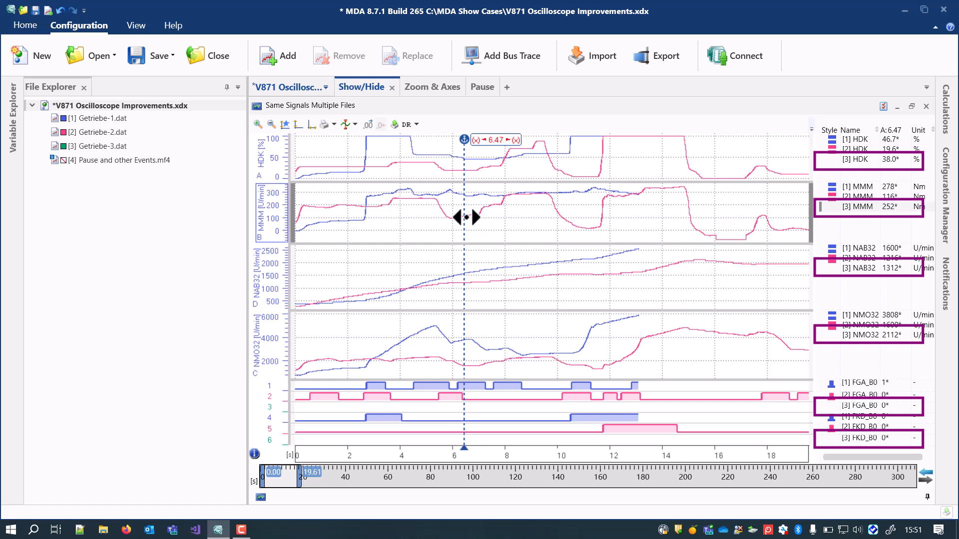
{"action": "left_click_drag", "start_coordinate": [466, 218], "coordinate": [574, 216]}
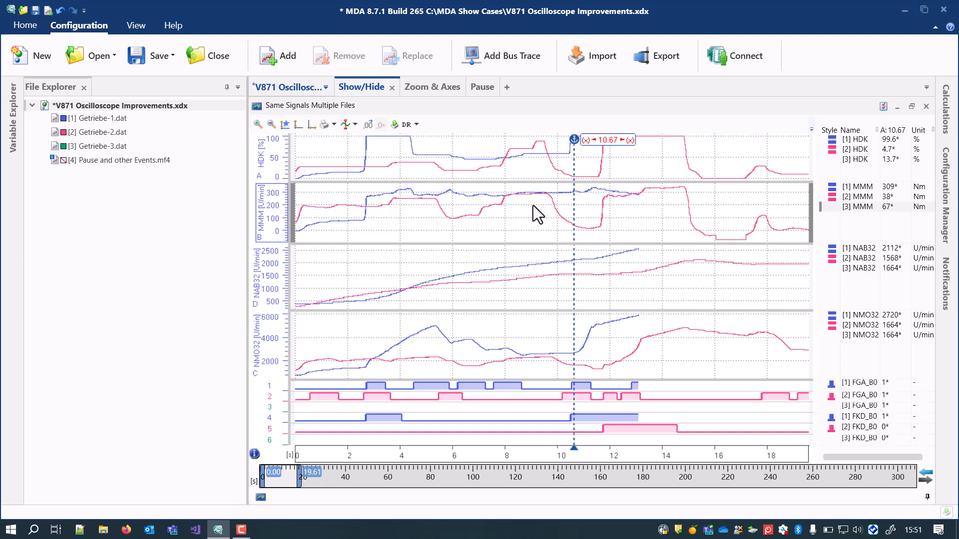
- On the Zoom & Axes layer, zoom in on the value axes in several stages, and fit them to the full signal range again
{"action": "left_click", "coordinate": [427, 91]}
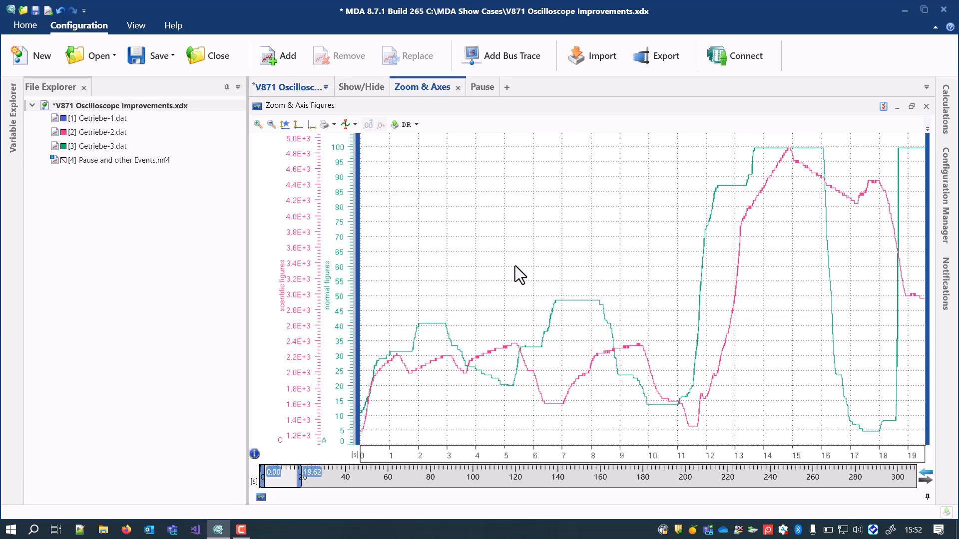
{"action": "left_click_drag", "start_coordinate": [515, 265], "coordinate": [529, 266]}
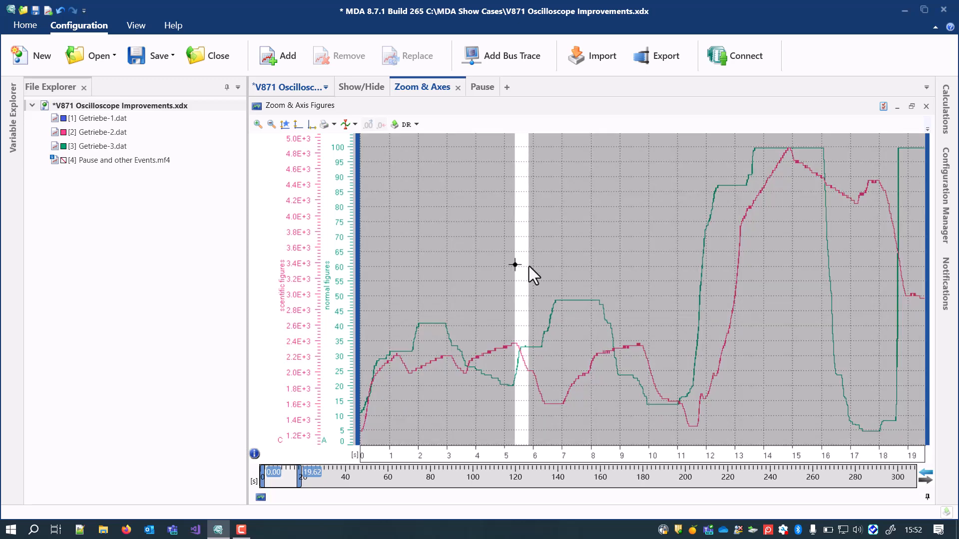
{"action": "left_click_drag", "start_coordinate": [529, 265], "coordinate": [558, 418]}
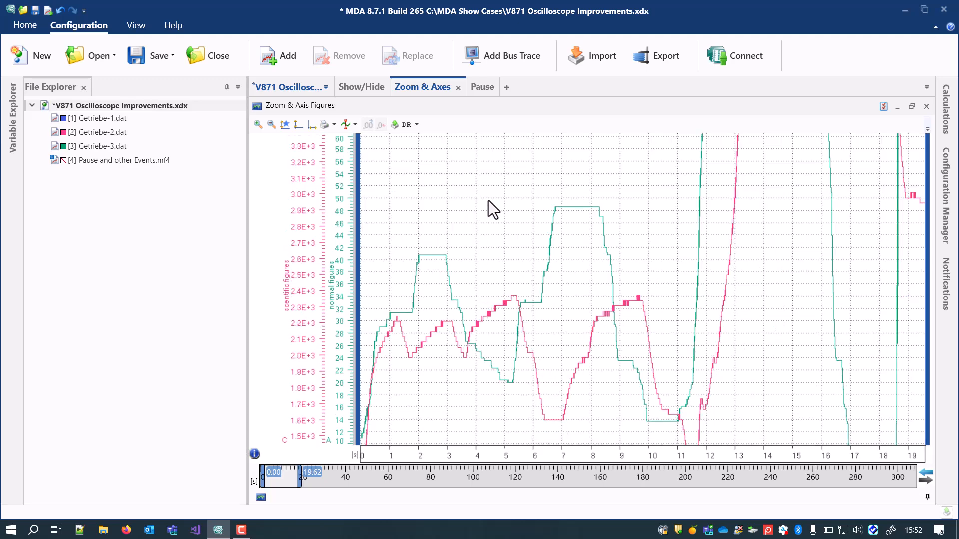
{"action": "left_click_drag", "start_coordinate": [490, 199], "coordinate": [491, 215]}
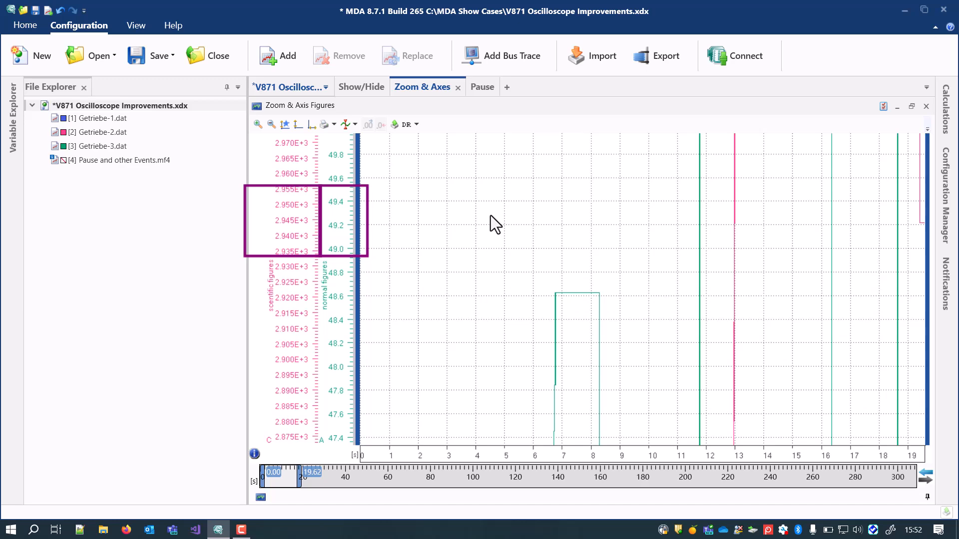
{"action": "left_click_drag", "start_coordinate": [473, 204], "coordinate": [473, 226]}
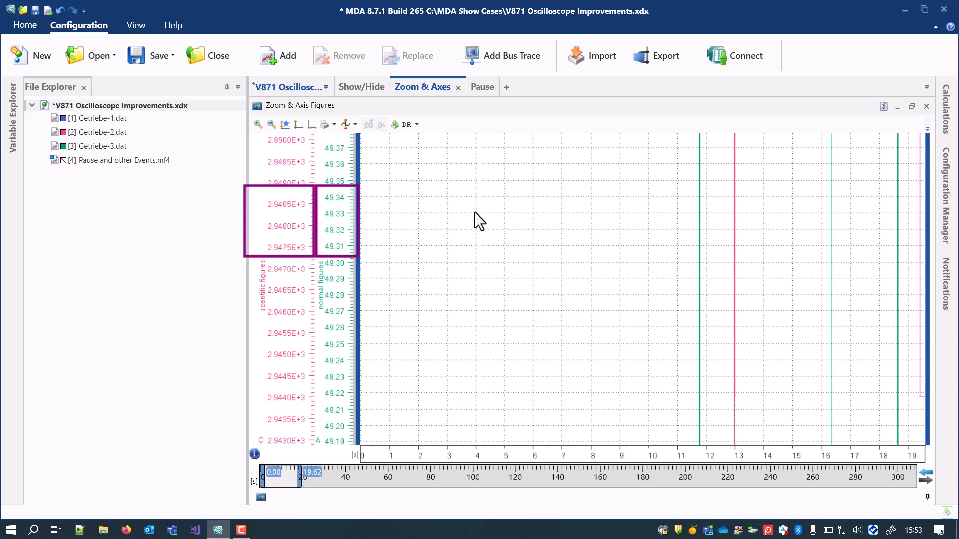
{"action": "left_click_drag", "start_coordinate": [475, 212], "coordinate": [475, 233]}
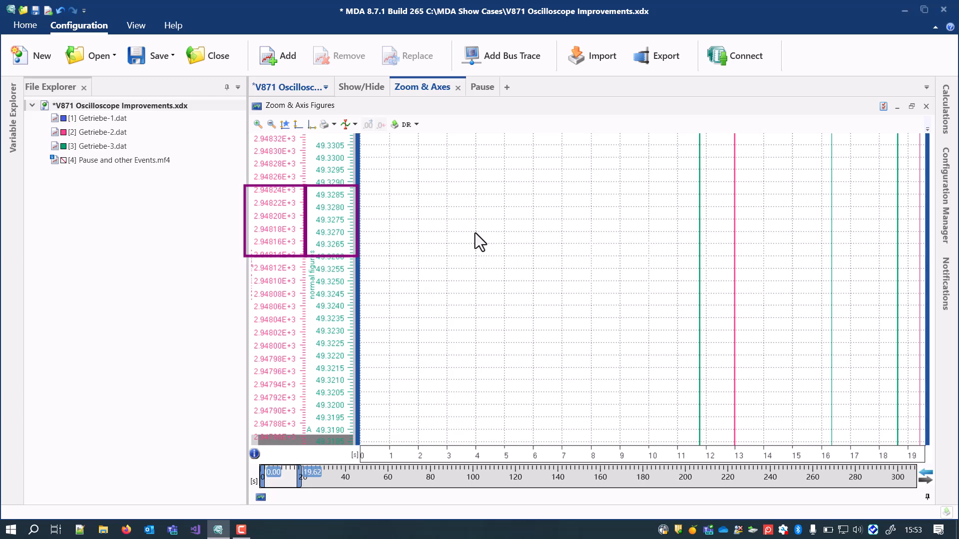
{"action": "left_click", "coordinate": [299, 127]}
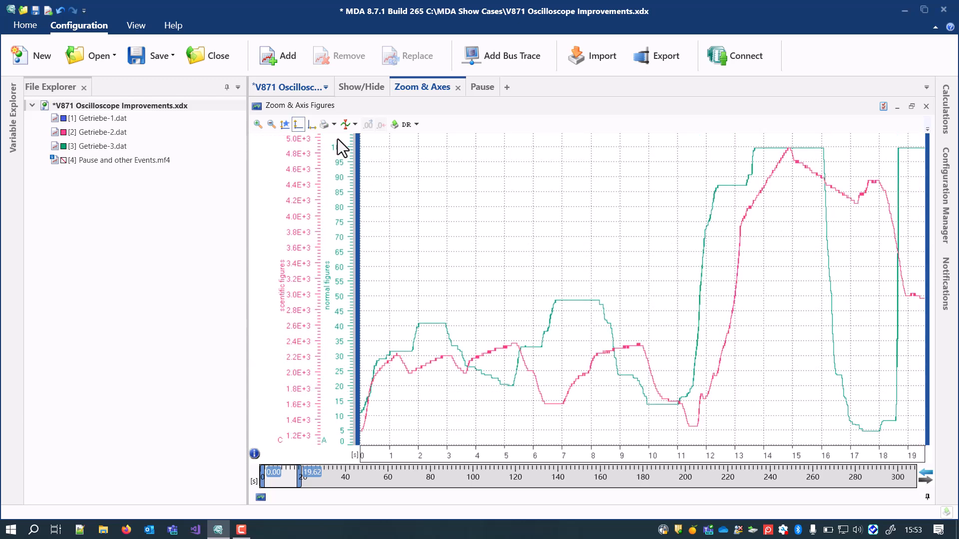
- Open the oscilloscope's axis properties and set the normal figures axis to a minimum of 0 and a maximum of 100
{"action": "left_click", "coordinate": [883, 110]}
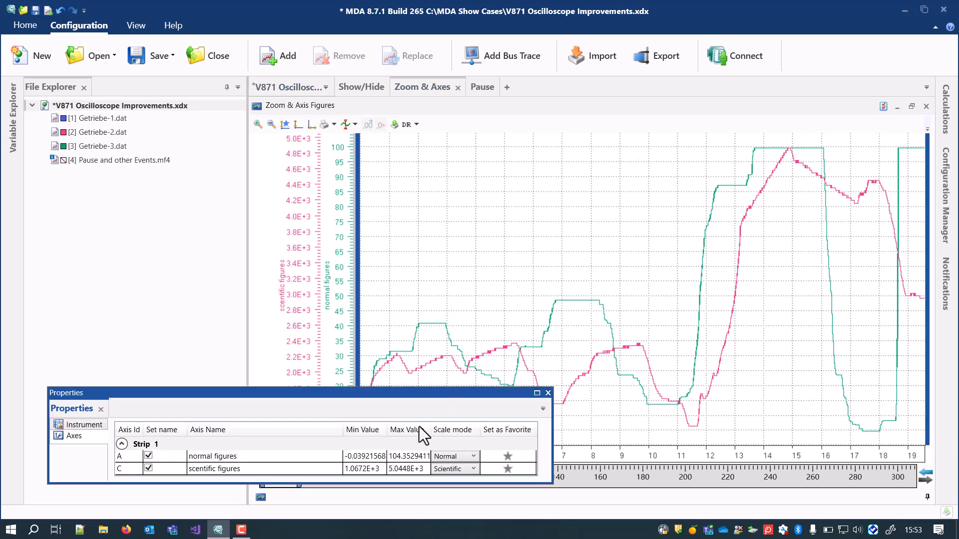
{"action": "double_click", "coordinate": [380, 456]}
{"action": "type", "text": "0"}
{"action": "left_click", "coordinate": [380, 456]}
{"action": "double_click", "coordinate": [390, 456]}
{"action": "key", "text": "BackSpace"}
{"action": "type", "text": "100"}
- Set the scientific-scale axis C to a minimum of 1000 and a maximum of 5e3, and close the properties
{"action": "left_click", "coordinate": [384, 468]}
{"action": "double_click", "coordinate": [383, 468]}
{"action": "type", "text": "1000"}
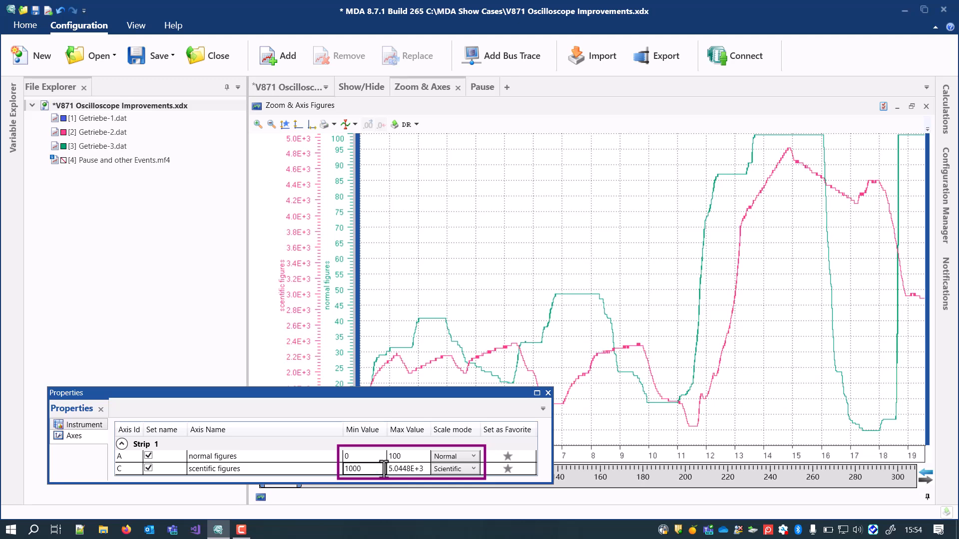
{"action": "key", "text": "Return"}
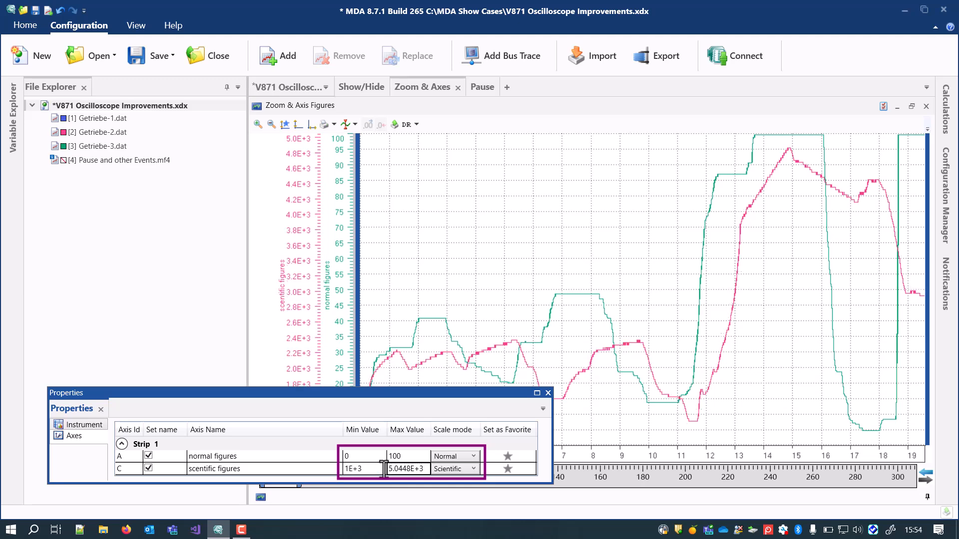
{"action": "double_click", "coordinate": [425, 468]}
{"action": "type", "text": "5e3"}
{"action": "key", "text": "Return"}
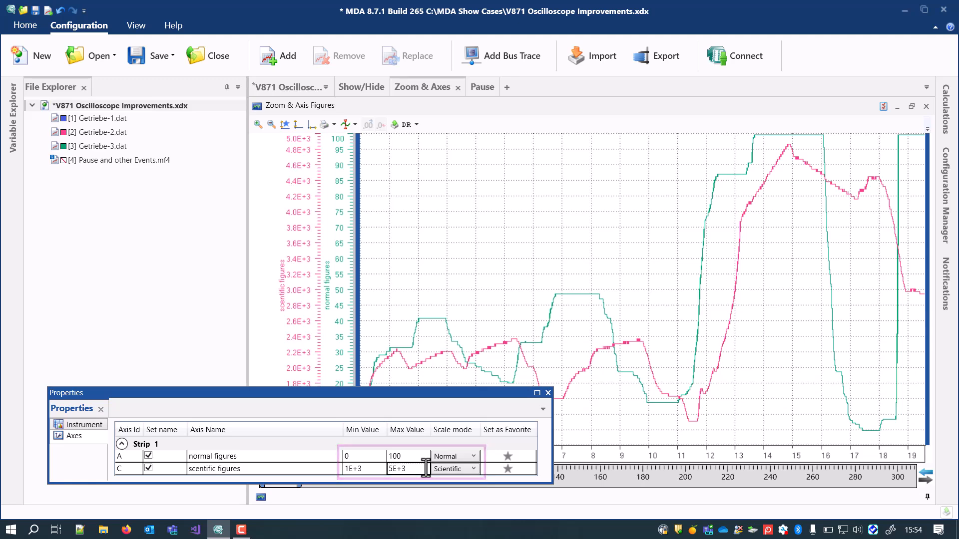
{"action": "left_click", "coordinate": [548, 392]}
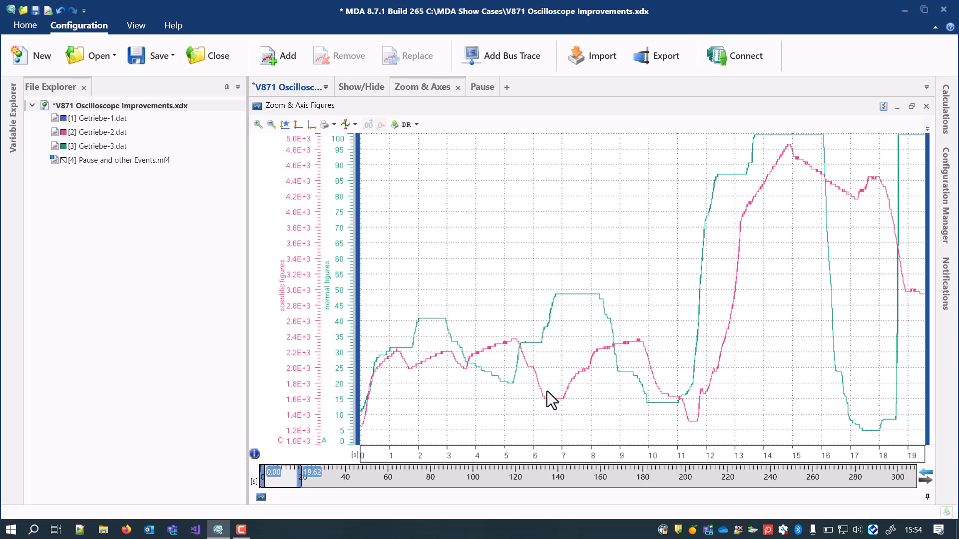
- Select the normal figures axis and slightly adjust its value range
{"action": "left_click", "coordinate": [348, 155]}
{"action": "mouse_move", "coordinate": [344, 146]}
{"action": "left_mouse_down"}
{"action": "mouse_move", "coordinate": [348, 182]}
{"action": "mouse_move", "coordinate": [353, 145]}
{"action": "left_mouse_up"}
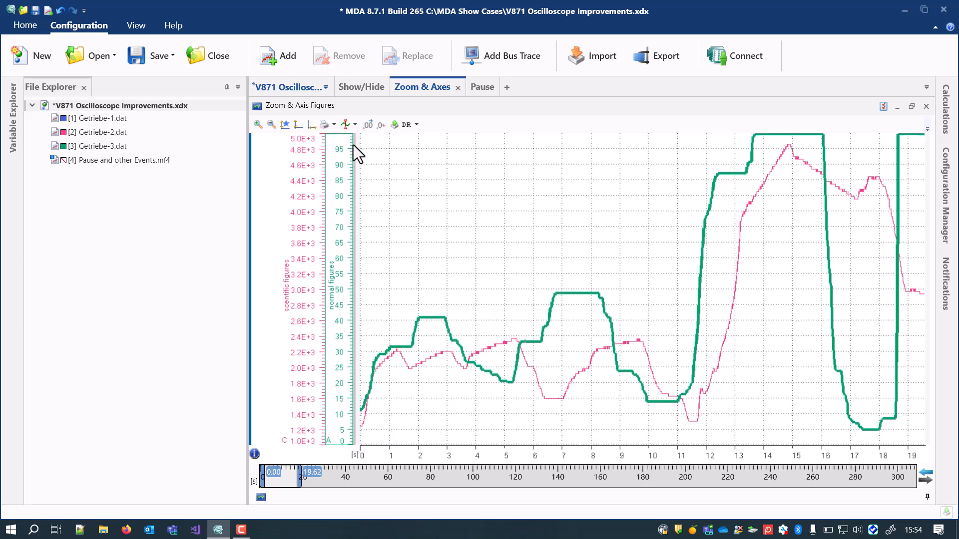
- On the Pause layer, zoom the time axis in on the end of the second pause, about 111.12 to 111.44 s
{"action": "left_click", "coordinate": [482, 88]}
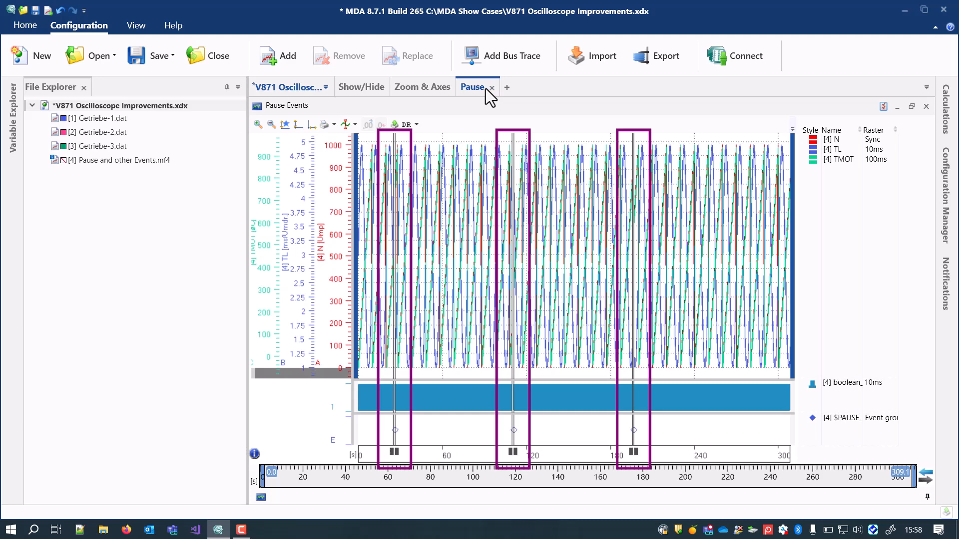
{"action": "left_click_drag", "start_coordinate": [501, 136], "coordinate": [527, 136]}
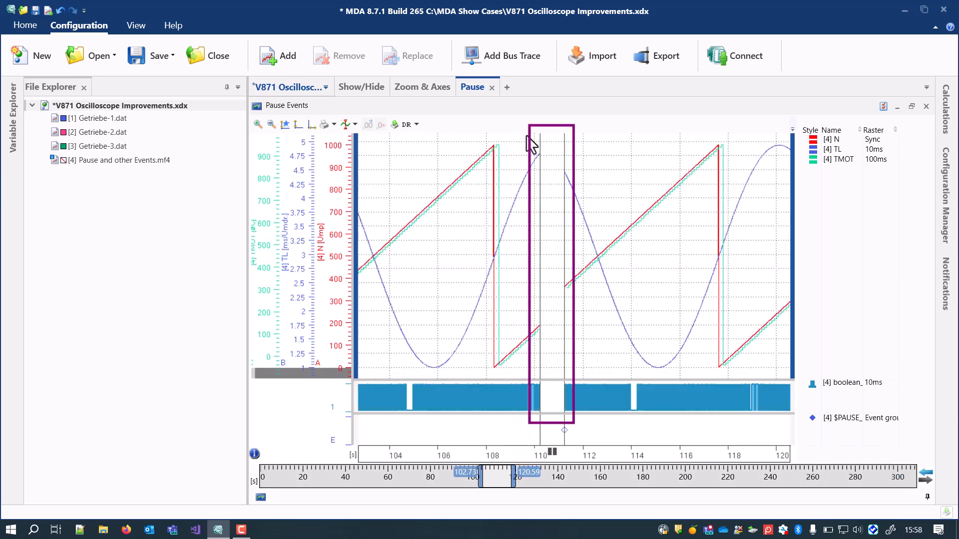
{"action": "left_click_drag", "start_coordinate": [536, 142], "coordinate": [663, 147]}
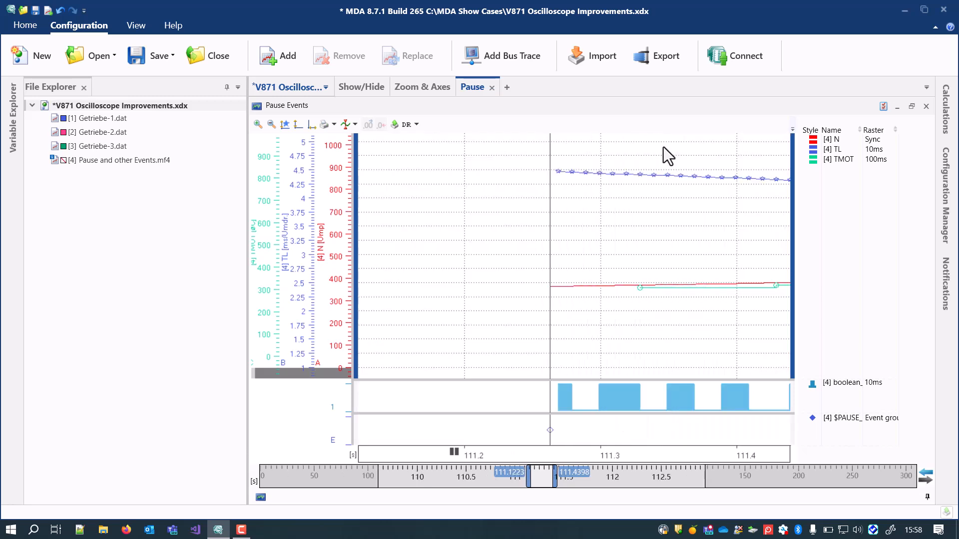
- Add a cursor to the Pause Events oscilloscope and place it inside the pause at about 111.2262 s
{"action": "left_click", "coordinate": [342, 124]}
{"action": "left_click", "coordinate": [340, 140]}
{"action": "mouse_move", "coordinate": [509, 201]}
{"action": "left_mouse_down"}
{"action": "mouse_move", "coordinate": [650, 203]}
{"action": "mouse_move", "coordinate": [498, 215]}
{"action": "left_mouse_up"}
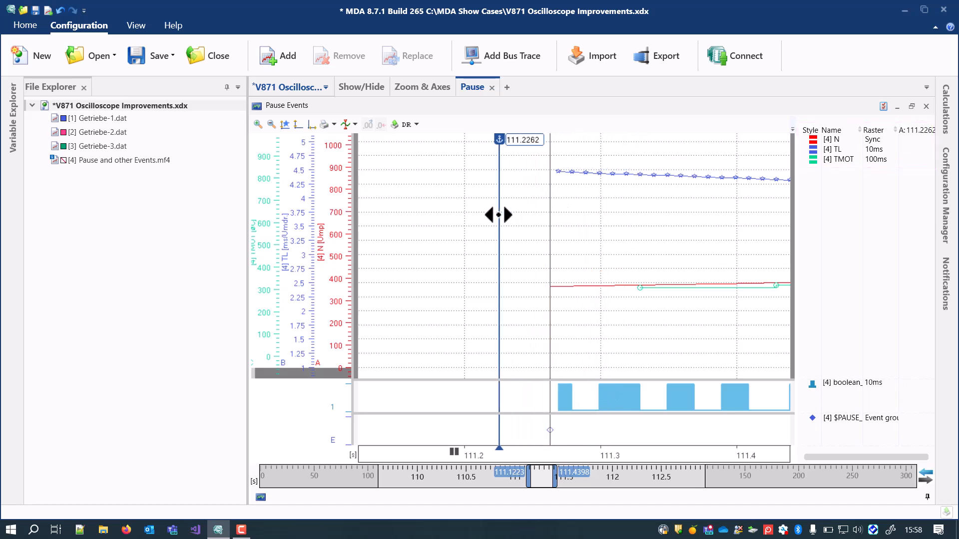
- Fit the time axis to the whole recording and remove the $PAUSE_ event signal from the oscilloscope
{"action": "left_click", "coordinate": [315, 128]}
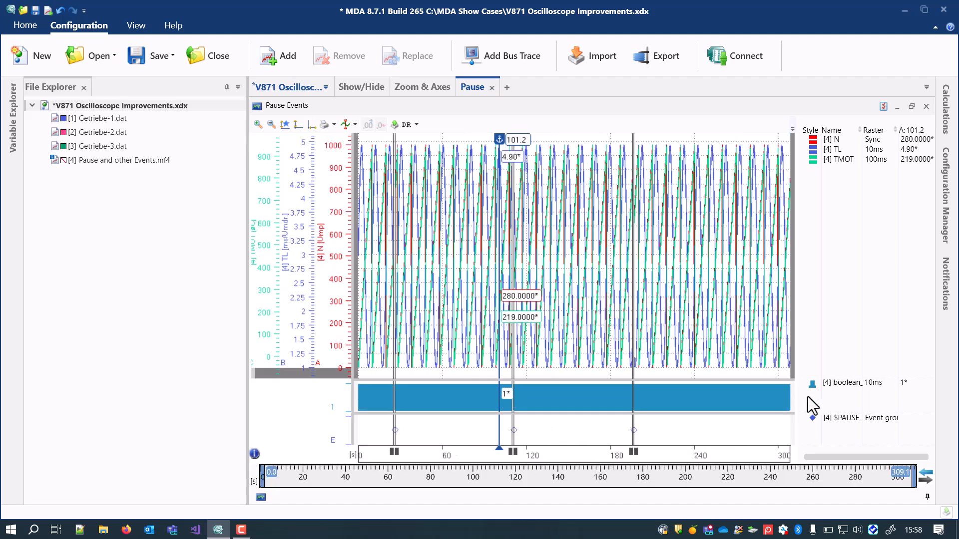
{"action": "left_click", "coordinate": [824, 418]}
{"action": "right_click", "coordinate": [824, 418]}
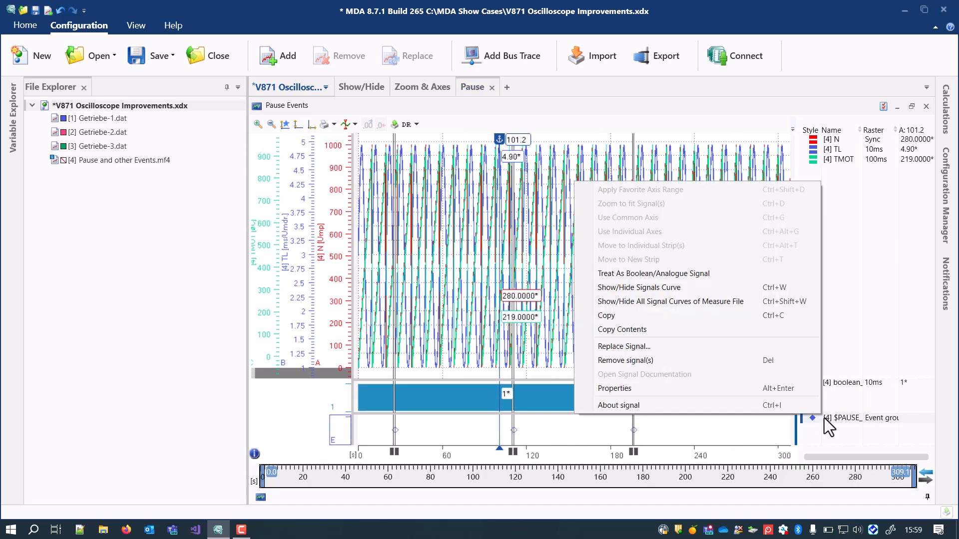
{"action": "left_click", "coordinate": [723, 362]}
- Zoom the time axis to about 95 to 113 s to examine the signal gap at the second pause
{"action": "left_click_drag", "start_coordinate": [490, 209], "coordinate": [516, 211]}
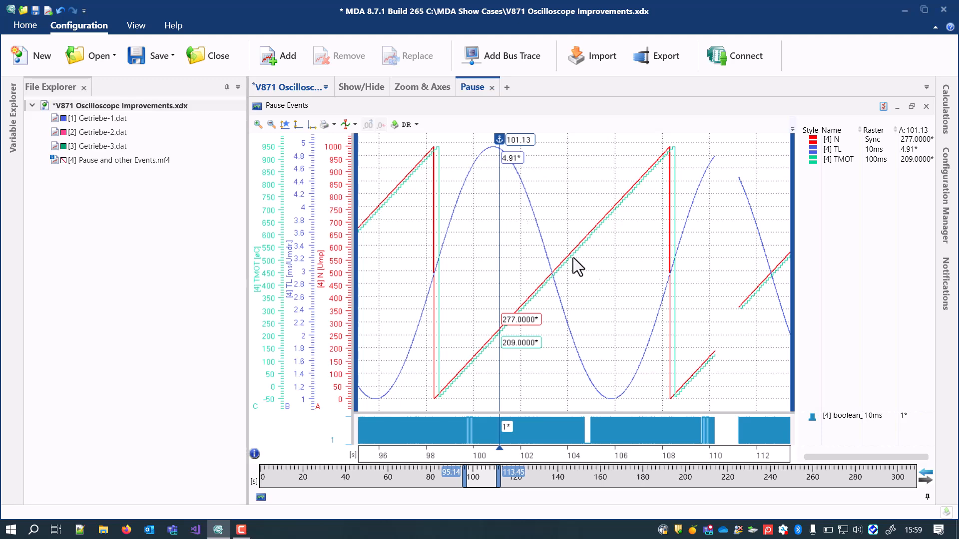
{"action": "left_click_drag", "start_coordinate": [732, 439], "coordinate": [501, 439]}
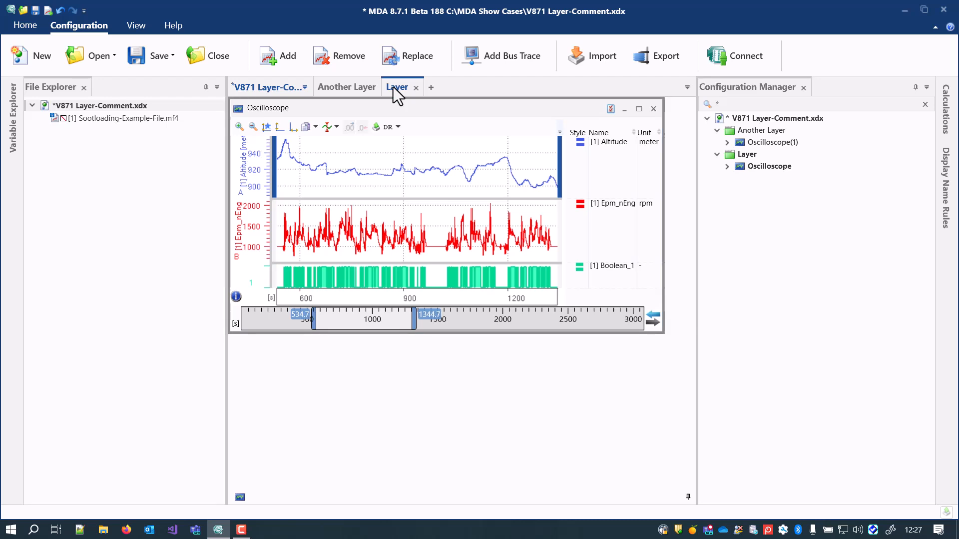
- Add the comment "This layer is used to ..." to the layer named Layer
{"action": "right_click", "coordinate": [394, 87]}
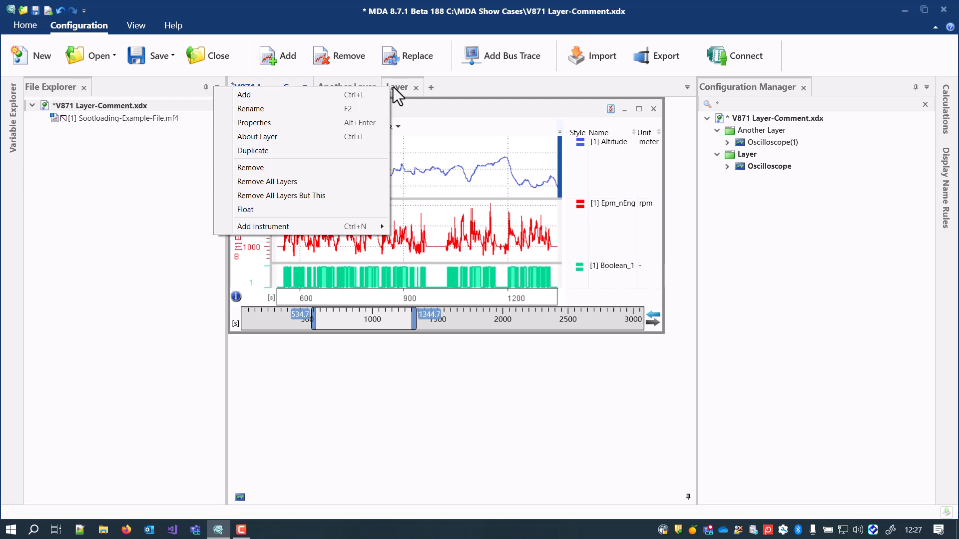
{"action": "left_click", "coordinate": [370, 135]}
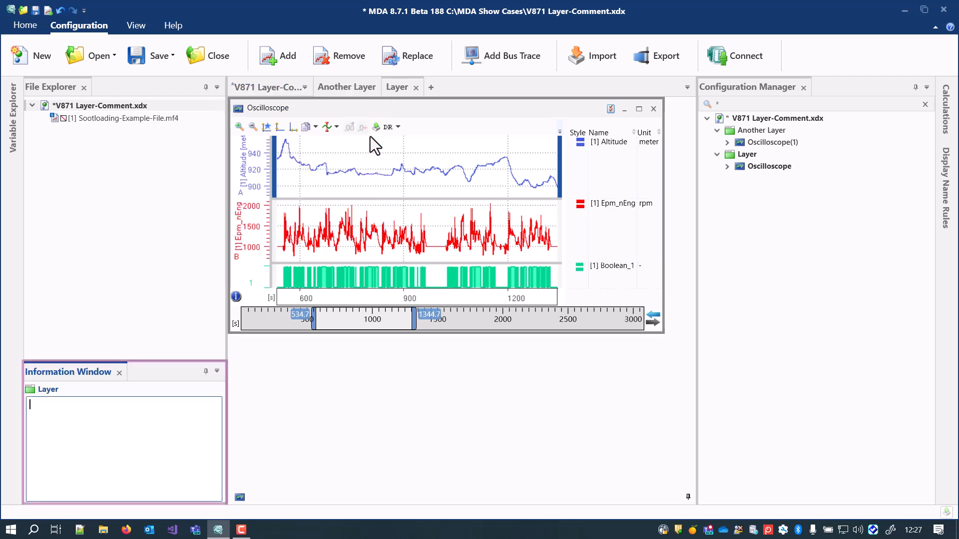
{"action": "type", "text": "This la"}
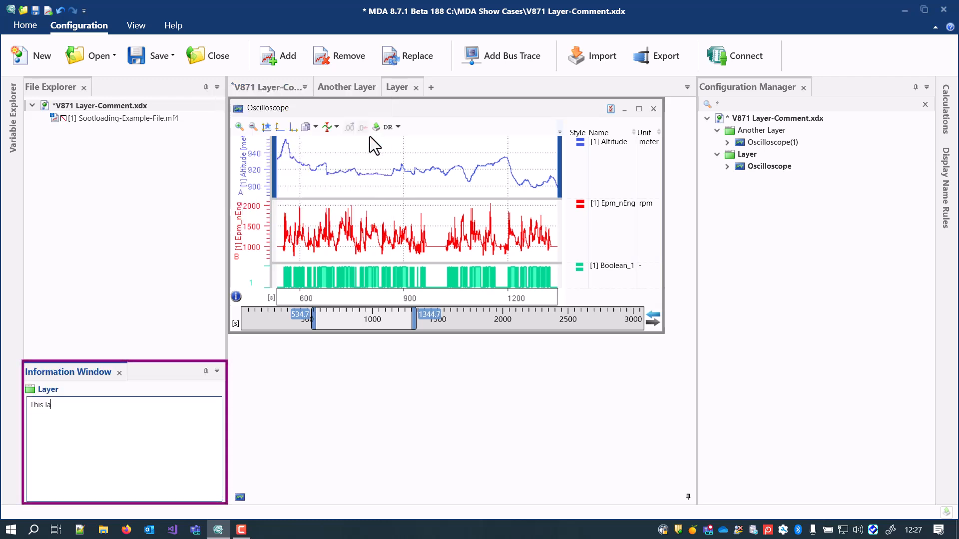
{"action": "type", "text": "yer is used to ..."}
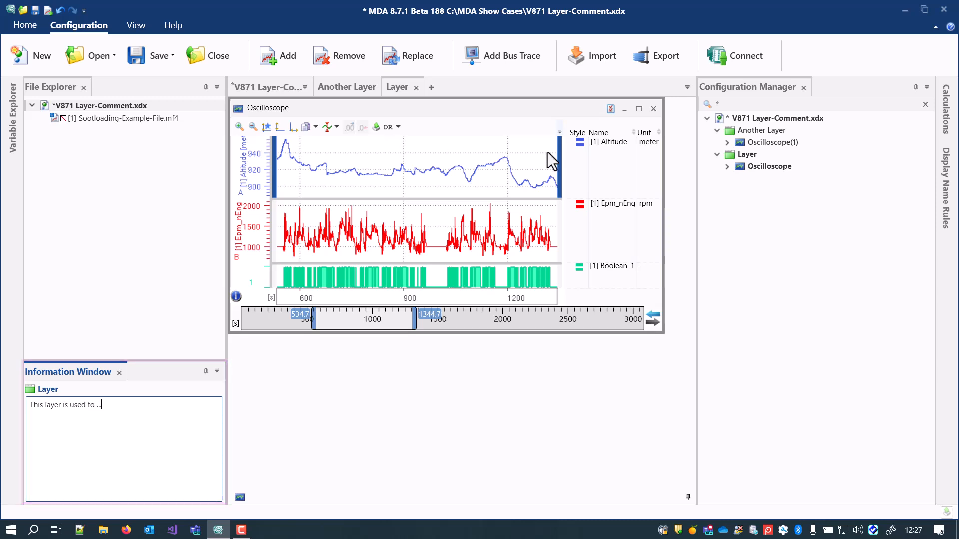
{"action": "left_click", "coordinate": [717, 180]}
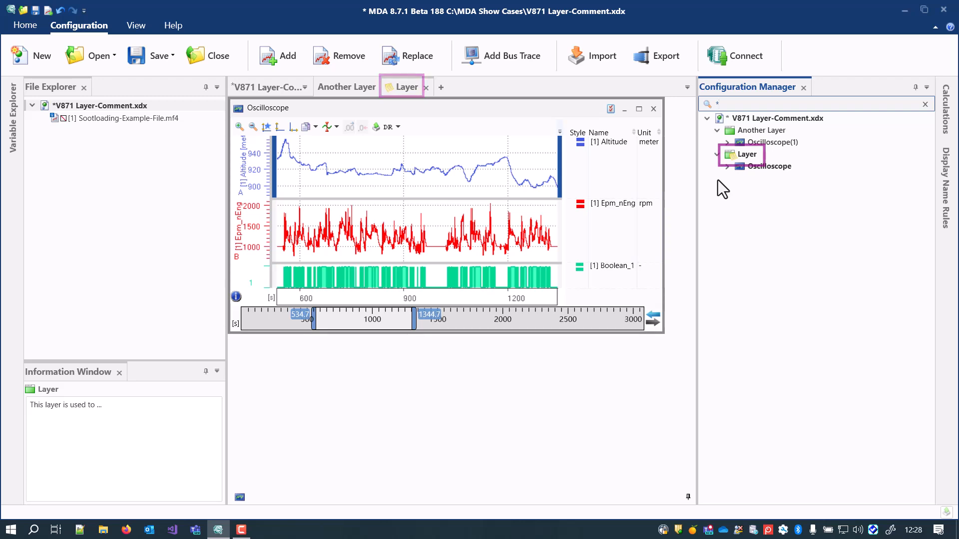
- Add the comment "Configuration description" to the V871 Layer-Comment.xdx configuration
{"action": "mouse_move", "coordinate": [733, 159]}
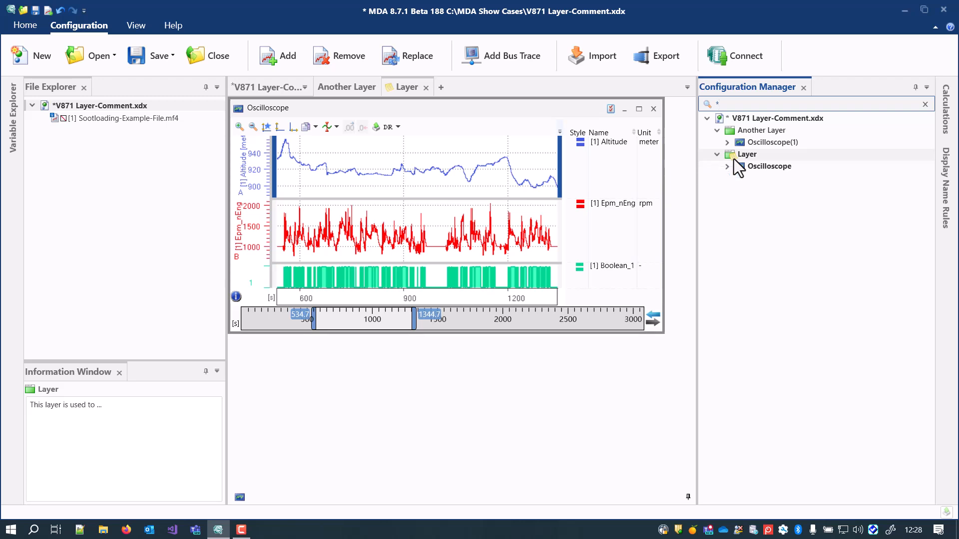
{"action": "right_click", "coordinate": [746, 122]}
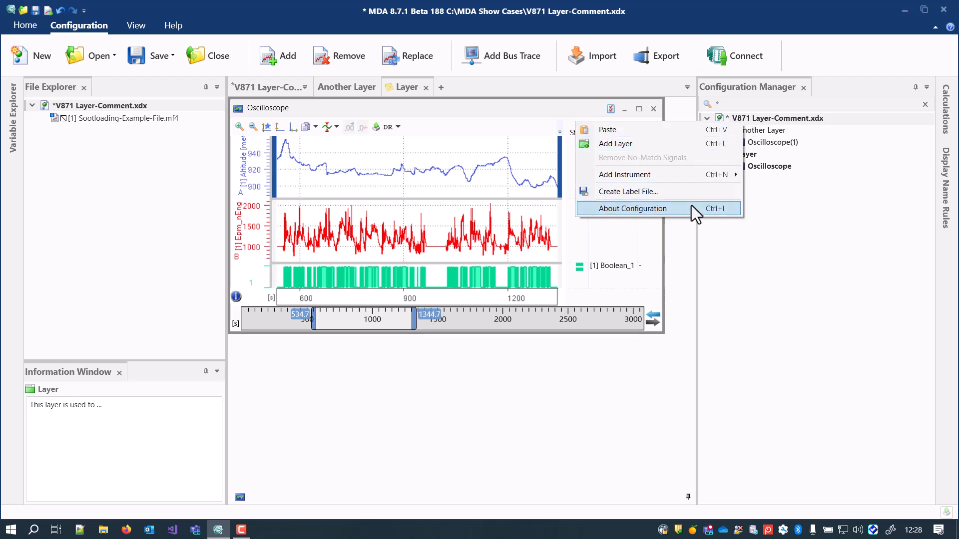
{"action": "left_click", "coordinate": [632, 208]}
{"action": "type", "text": "Configuration de"}
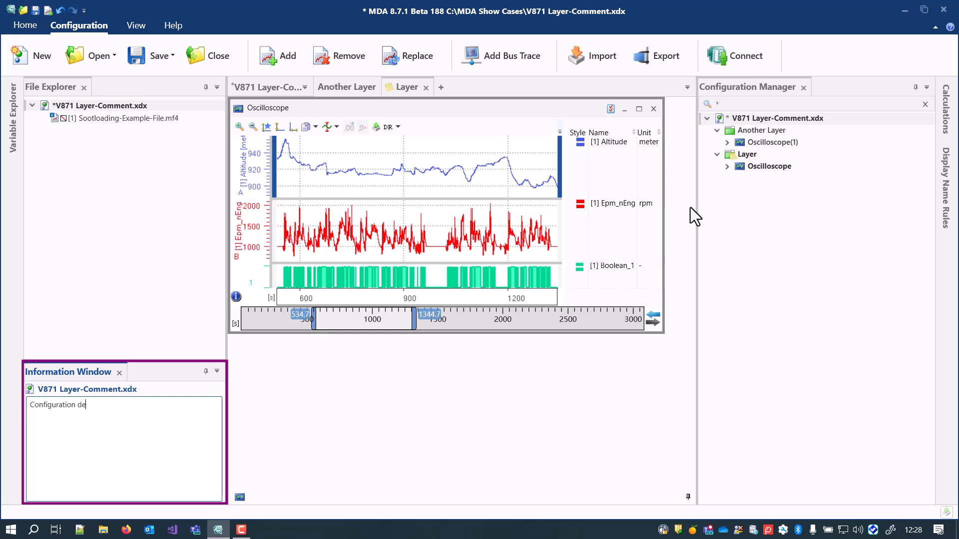
{"action": "type", "text": "scription"}
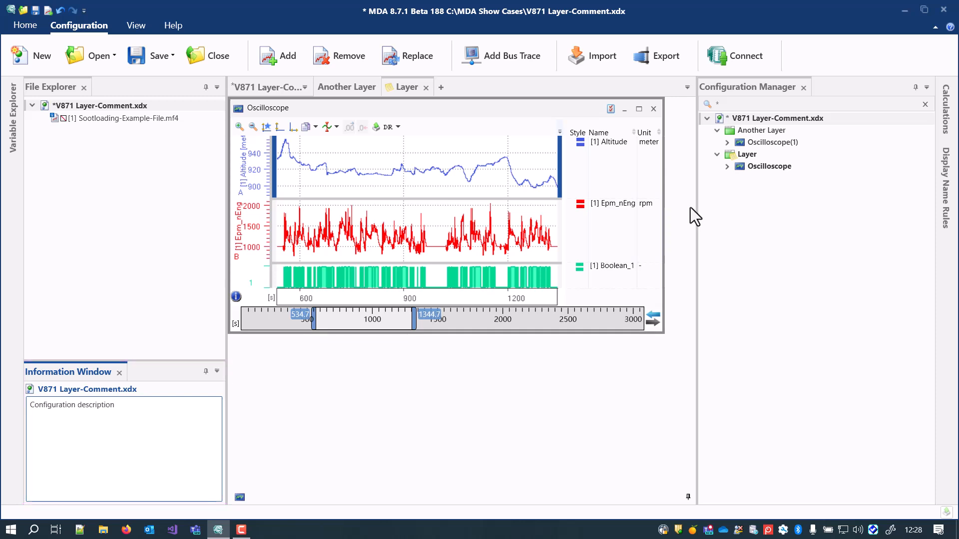
{"action": "left_click", "coordinate": [691, 206]}
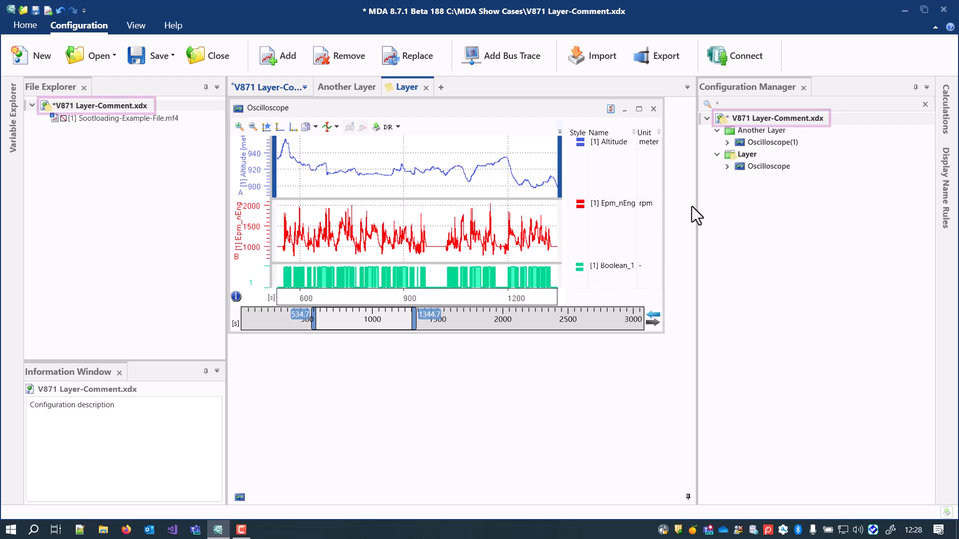
- Copy the layer named Layer together with its comment and paste it into the V871 Layer-Comment.xdx configuration
{"action": "left_click", "coordinate": [746, 154]}
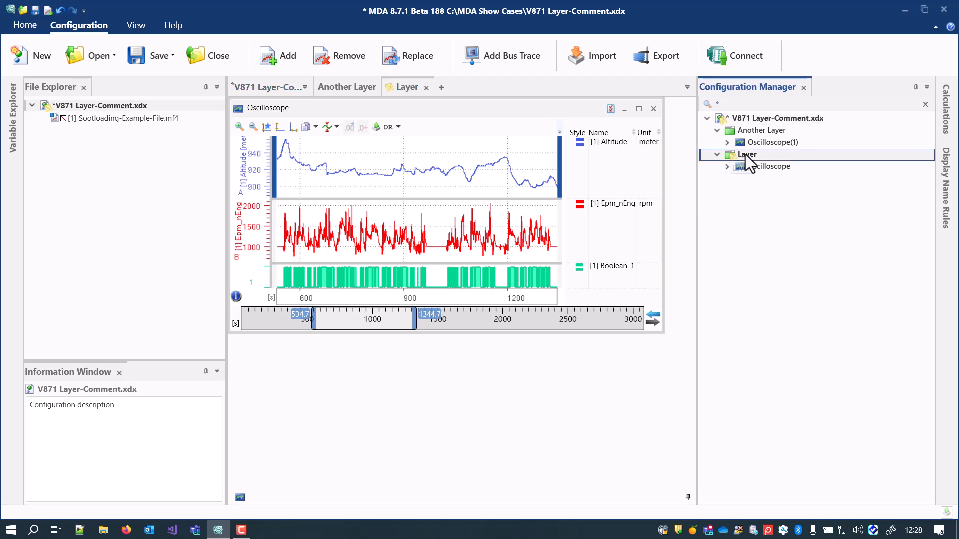
{"action": "right_click", "coordinate": [745, 155]}
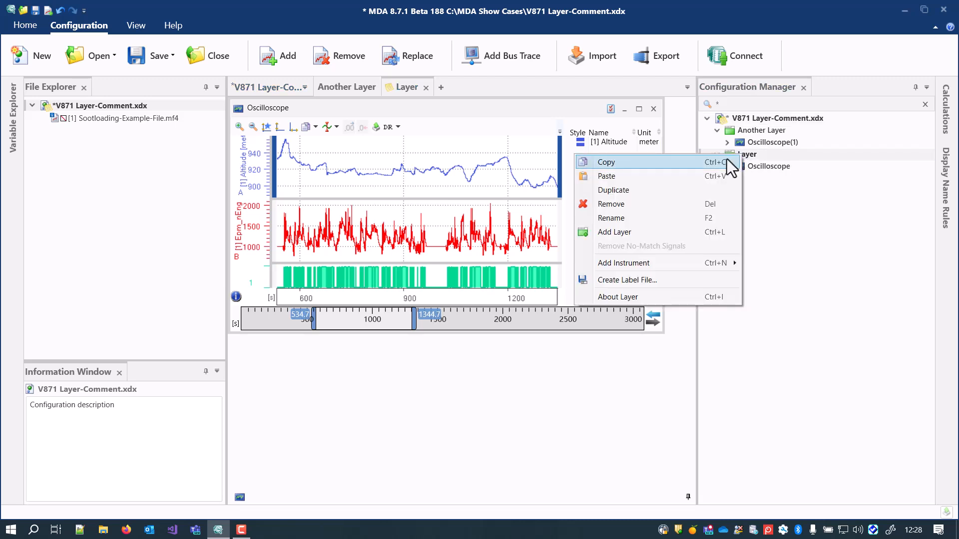
{"action": "left_click", "coordinate": [726, 159]}
{"action": "left_click", "coordinate": [751, 122]}
{"action": "right_click", "coordinate": [751, 121]}
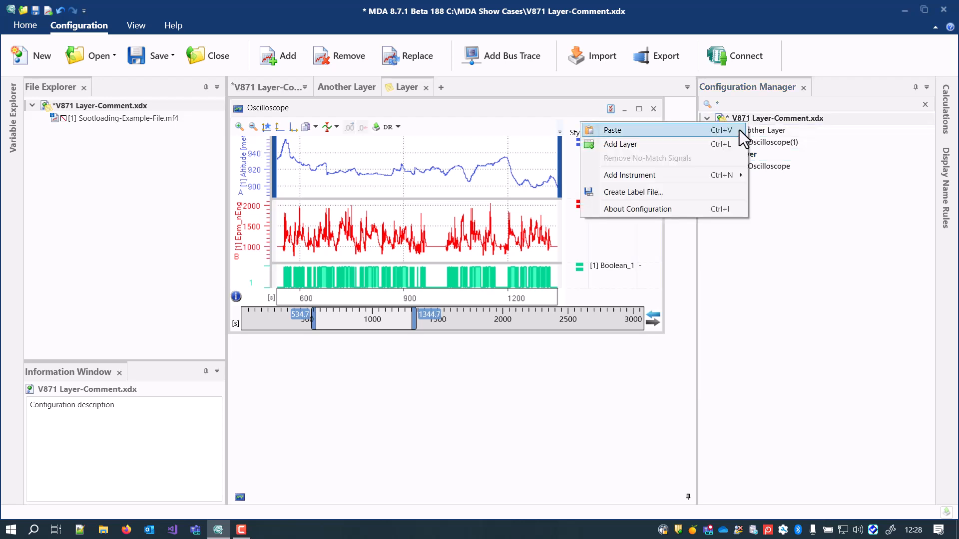
{"action": "left_click", "coordinate": [739, 130]}
{"action": "mouse_move", "coordinate": [735, 182]}
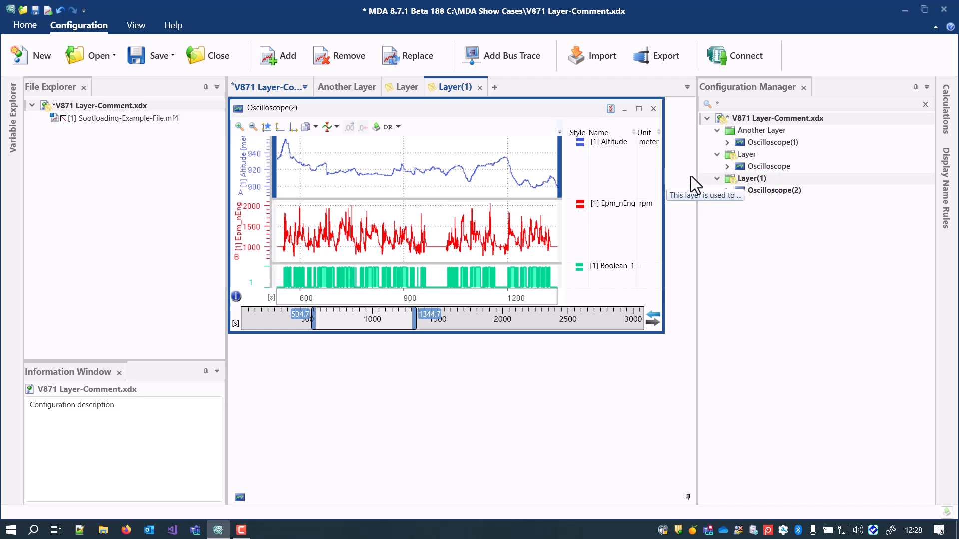
{"action": "mouse_move", "coordinate": [435, 89]}
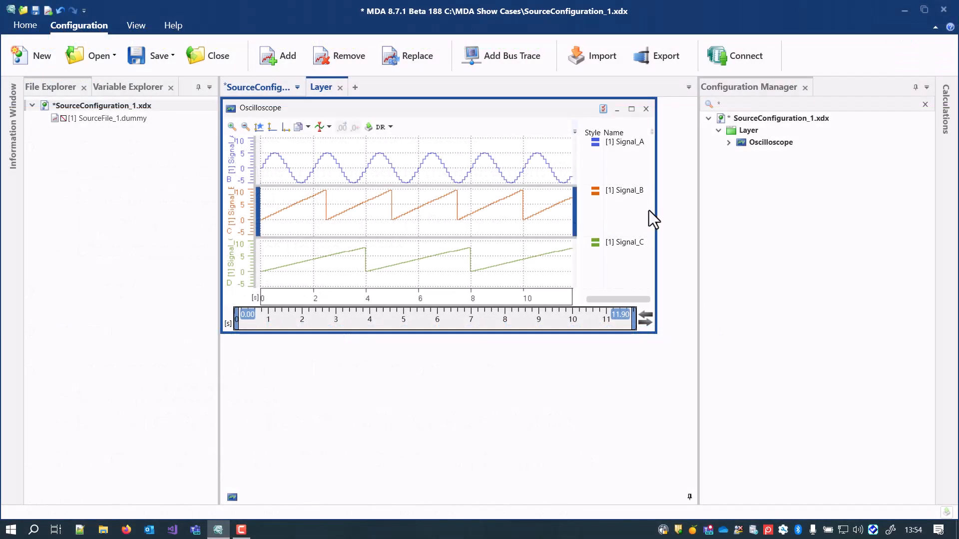
- Copy the Oscilloscope from SourceConfiguration_1.xdx and open TargetConfiguration_1.xdx
{"action": "right_click", "coordinate": [773, 144]}
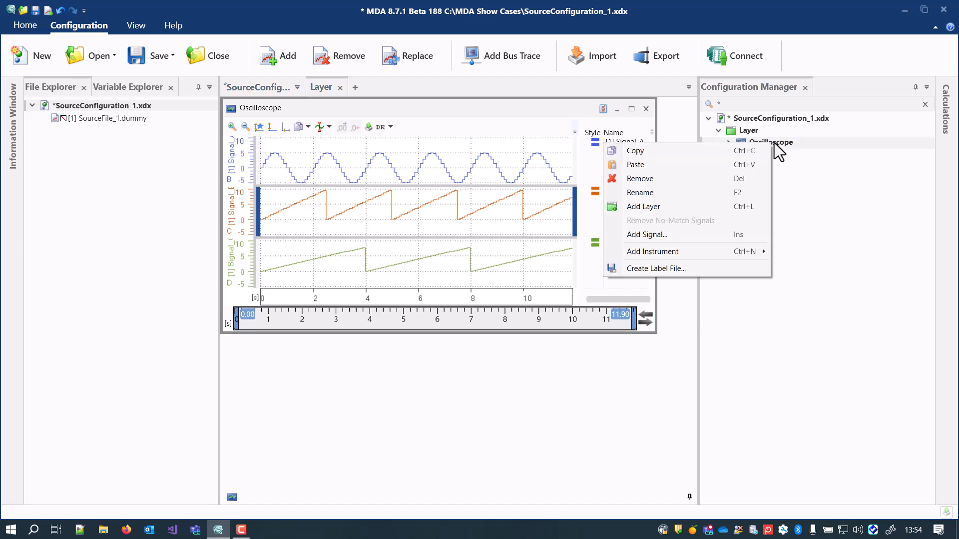
{"action": "left_click", "coordinate": [759, 148]}
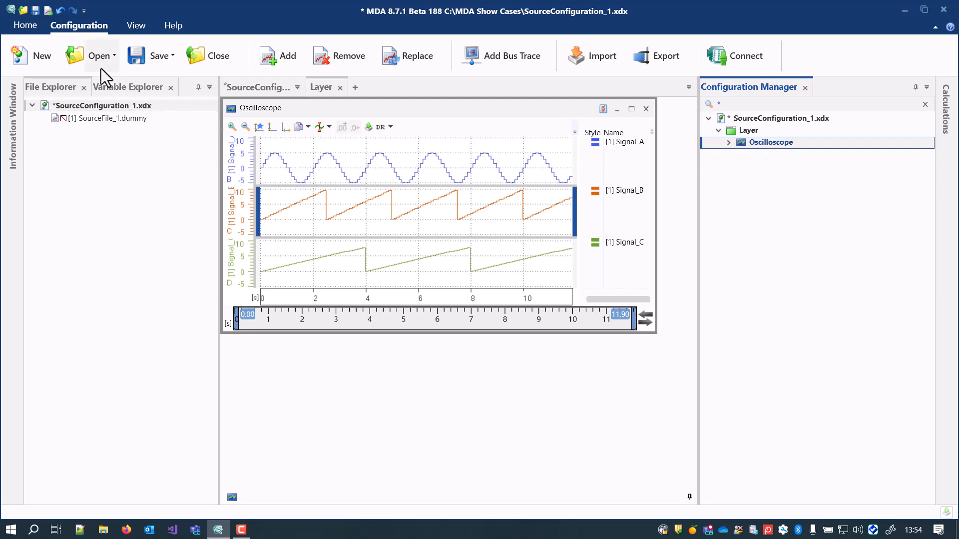
{"action": "left_click", "coordinate": [86, 56]}
{"action": "left_click", "coordinate": [94, 96]}
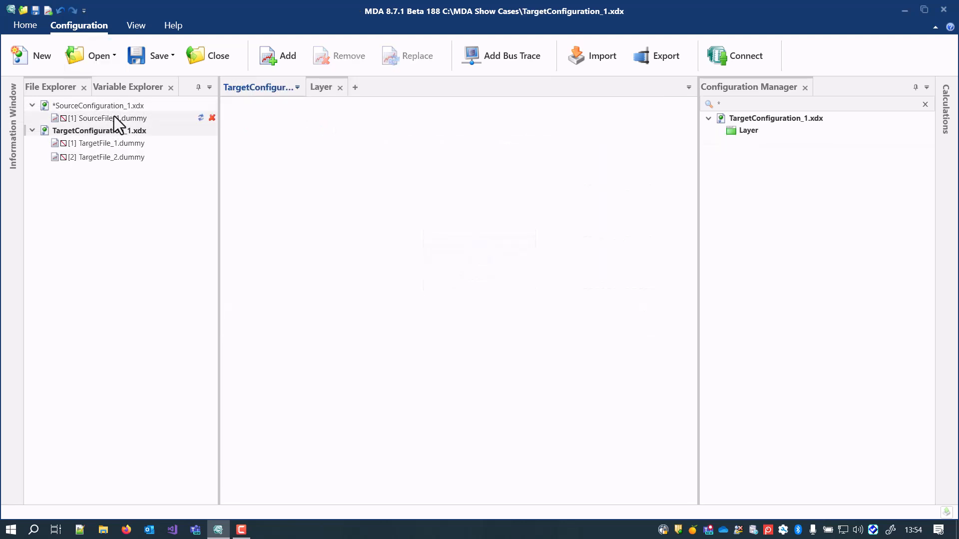
- Paste the oscilloscope into the layer of TargetConfiguration_1.xdx, associating SourceFile_1.dummy with TargetFile_1.dummy
{"action": "right_click", "coordinate": [750, 134]}
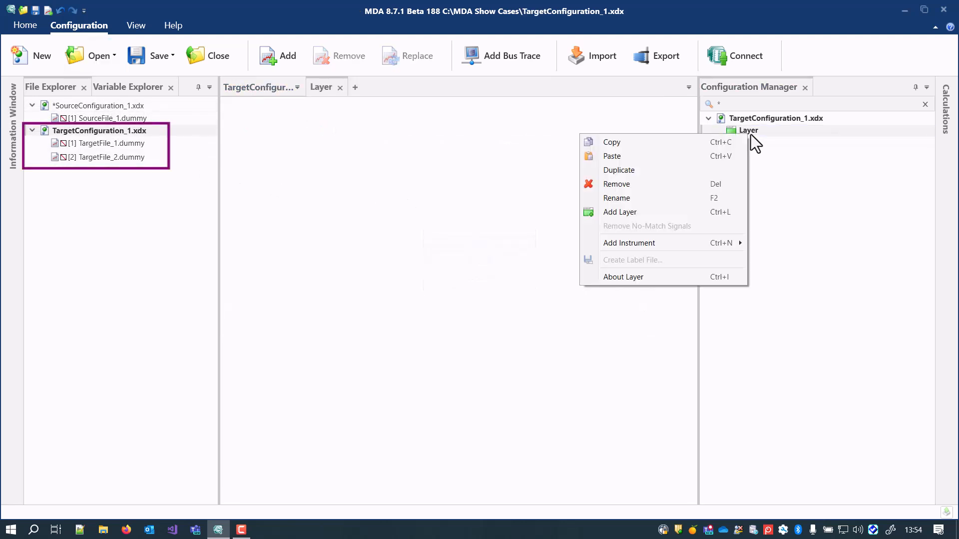
{"action": "left_click", "coordinate": [735, 156]}
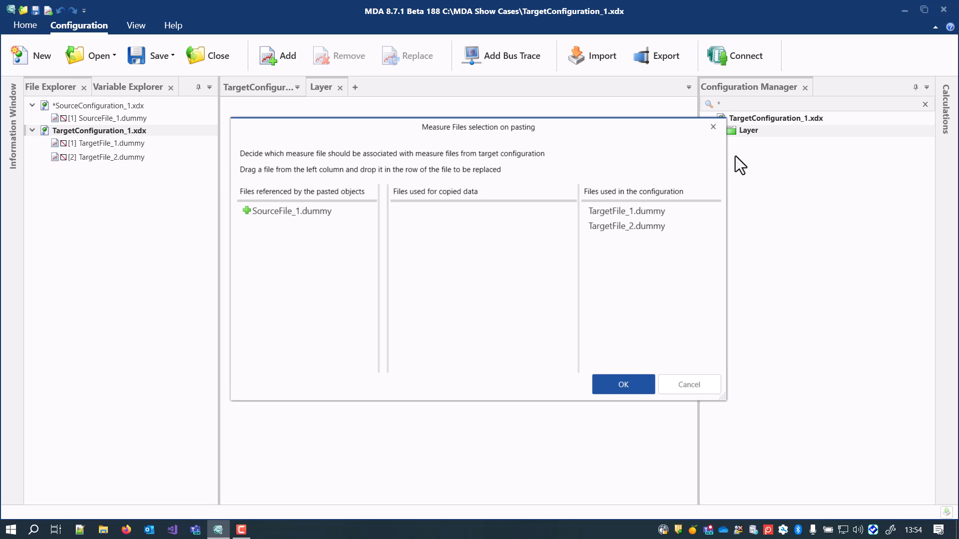
{"action": "left_click_drag", "start_coordinate": [310, 215], "coordinate": [445, 212]}
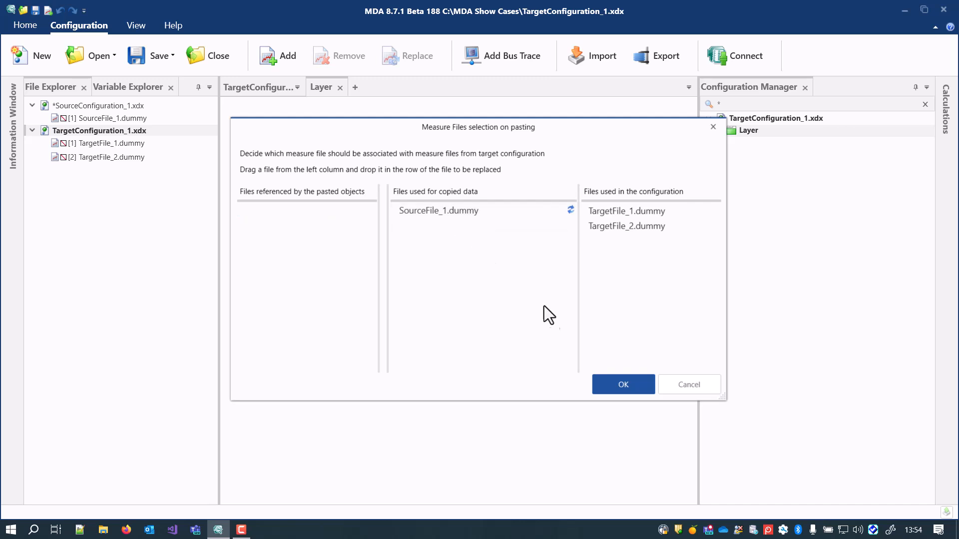
{"action": "left_click", "coordinate": [620, 381]}
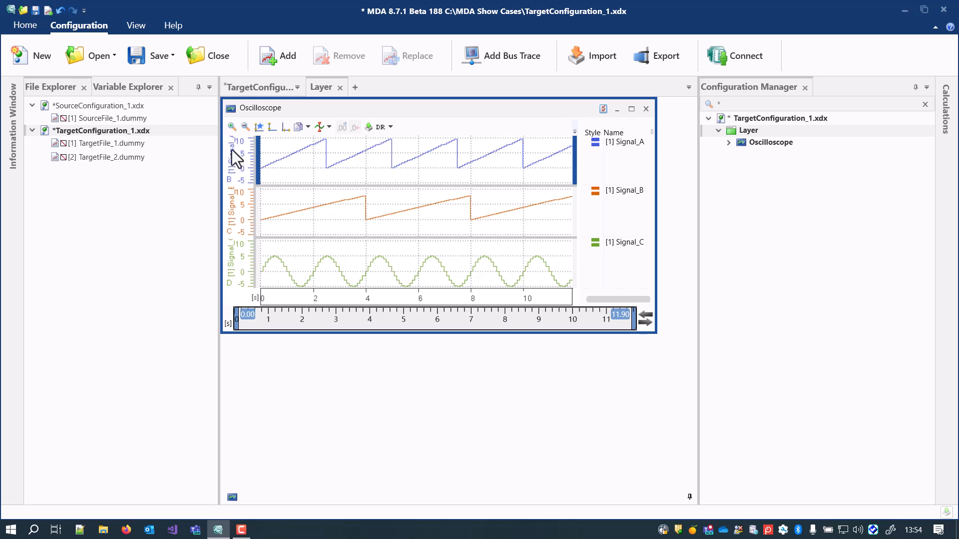
- Copy the layer with both oscilloscopes from SourceConfiguration_2.xdx and open TargetConfiguration_2.xdx
{"action": "left_click", "coordinate": [112, 59]}
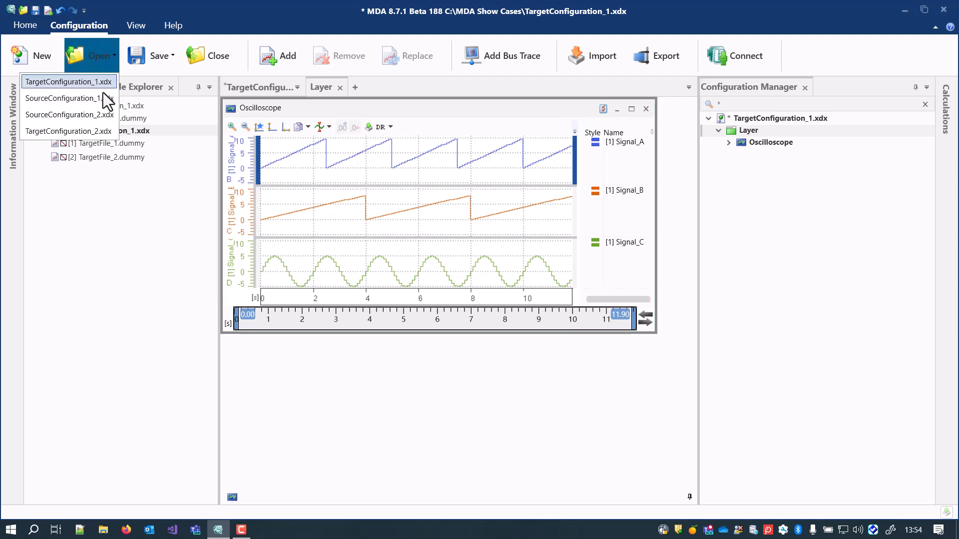
{"action": "left_click", "coordinate": [100, 111]}
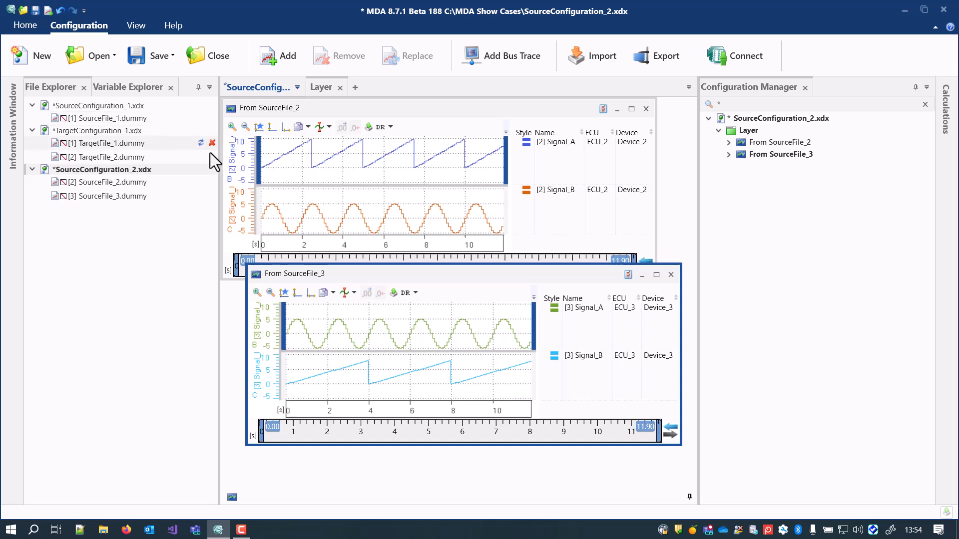
{"action": "right_click", "coordinate": [753, 132]}
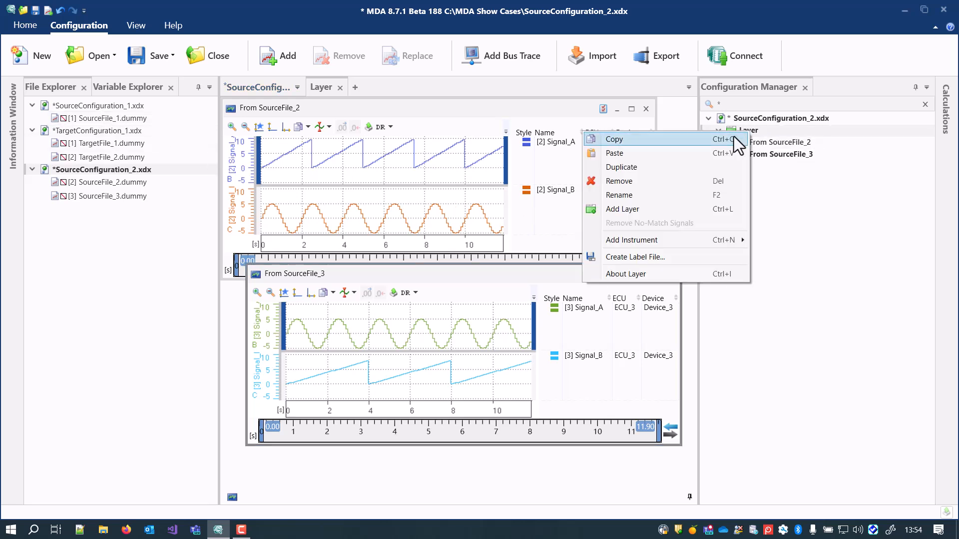
{"action": "left_click", "coordinate": [733, 136]}
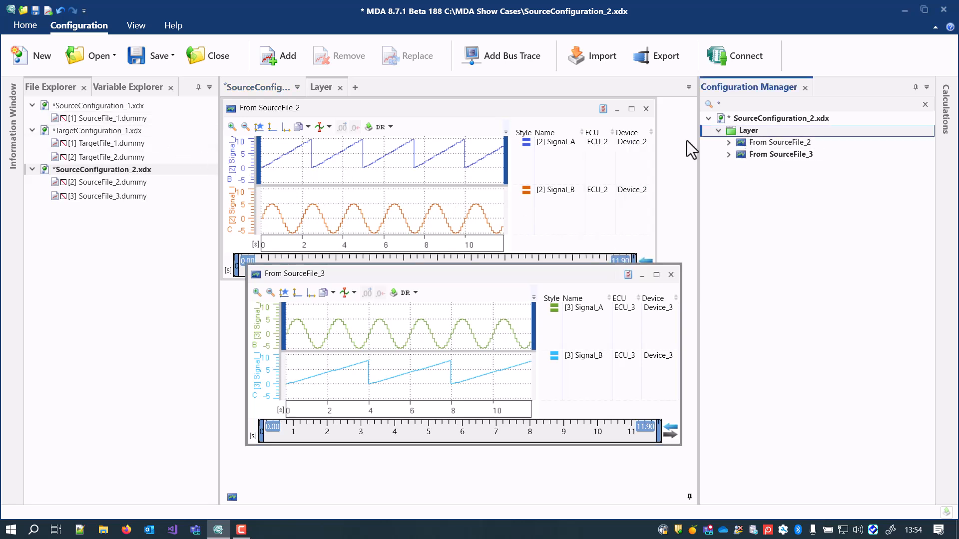
{"action": "left_click", "coordinate": [102, 61]}
{"action": "left_click", "coordinate": [96, 130]}
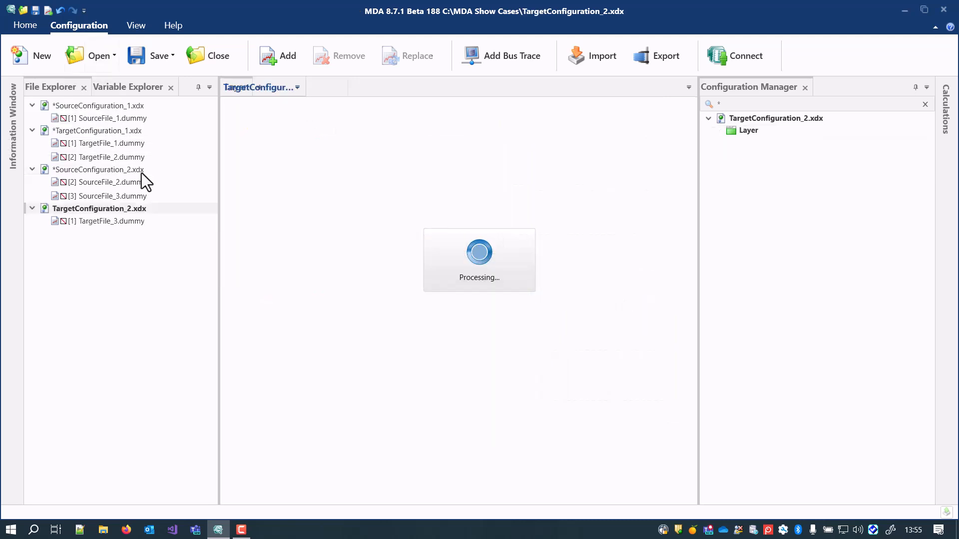
- Paste the layer into TargetConfiguration_2.xdx, associating only SourceFile_3.dummy with TargetFile_3.dummy and mapping ECU_3 / Device_3 to ECU_X / Device_X
{"action": "right_click", "coordinate": [753, 124]}
{"action": "left_click", "coordinate": [741, 131]}
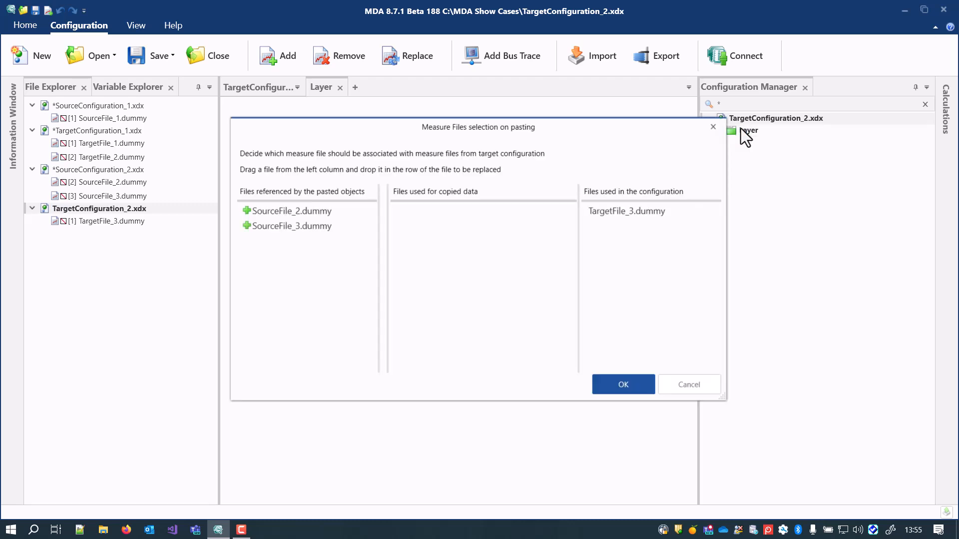
{"action": "left_click_drag", "start_coordinate": [331, 228], "coordinate": [460, 207]}
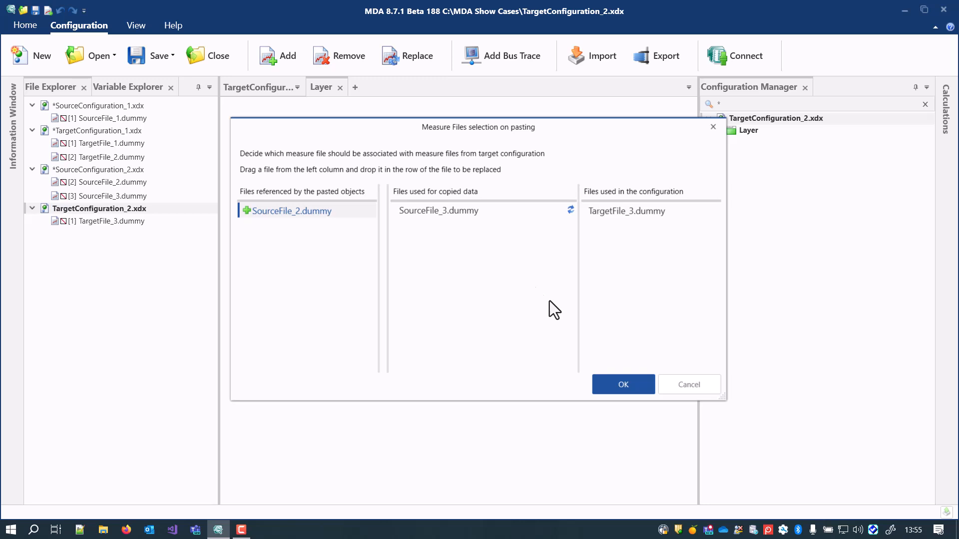
{"action": "left_click", "coordinate": [628, 388]}
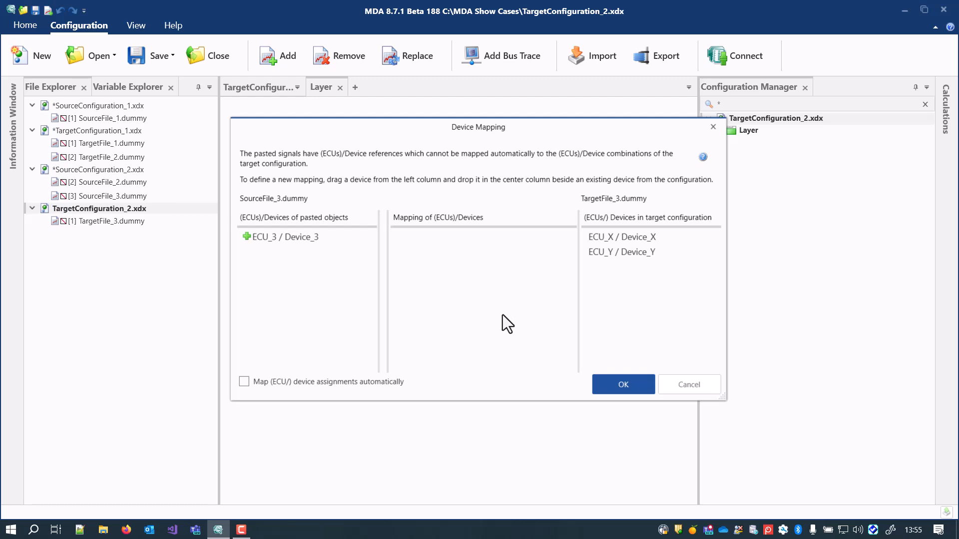
{"action": "left_click_drag", "start_coordinate": [315, 240], "coordinate": [439, 238]}
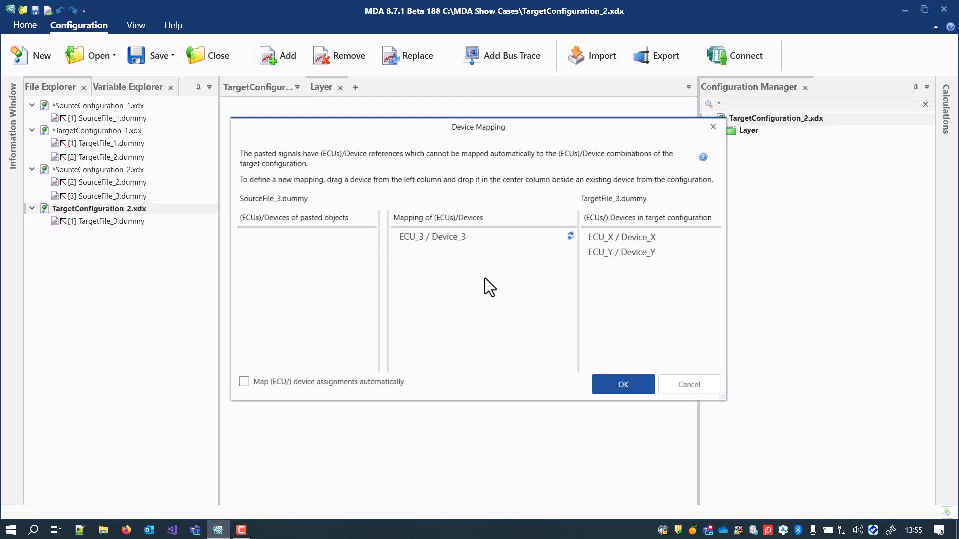
{"action": "left_click", "coordinate": [621, 381]}
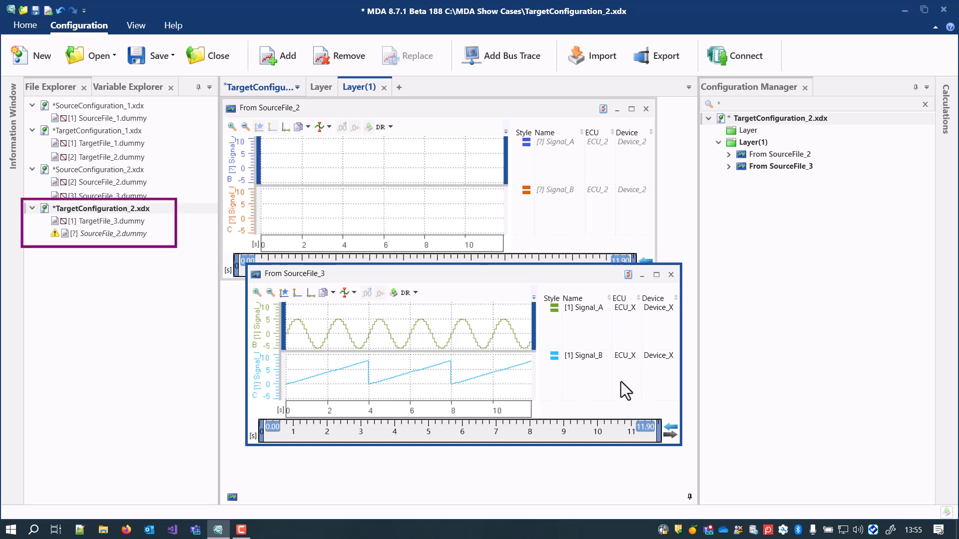
- Remove the no-match signals of SourceFile_2.dummy from TargetConfiguration_2.xdx
{"action": "left_click", "coordinate": [165, 235]}
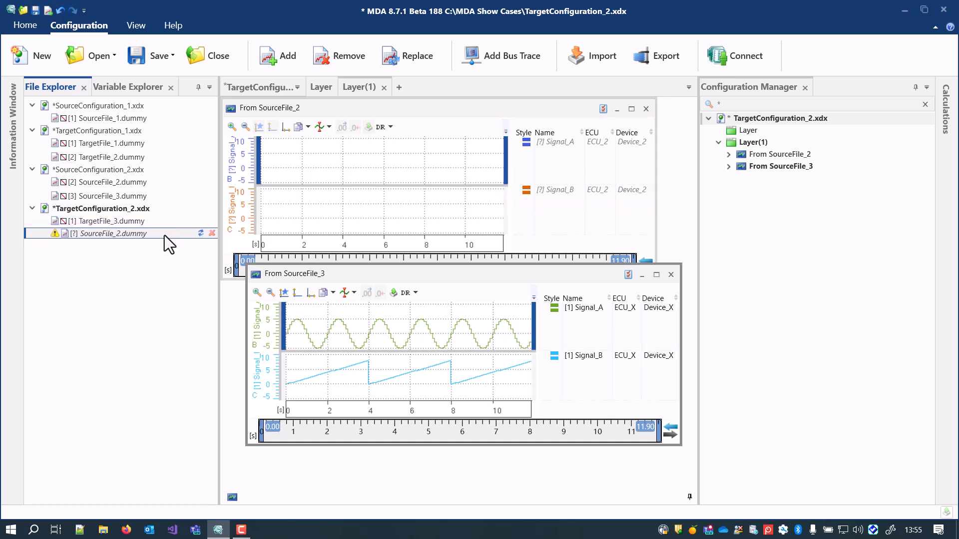
{"action": "right_click", "coordinate": [164, 236]}
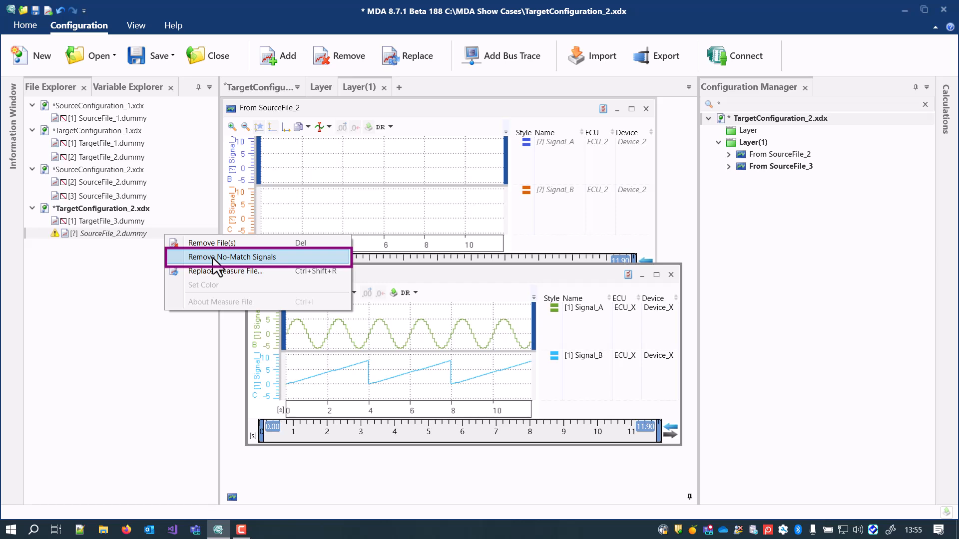
{"action": "left_click", "coordinate": [213, 258]}
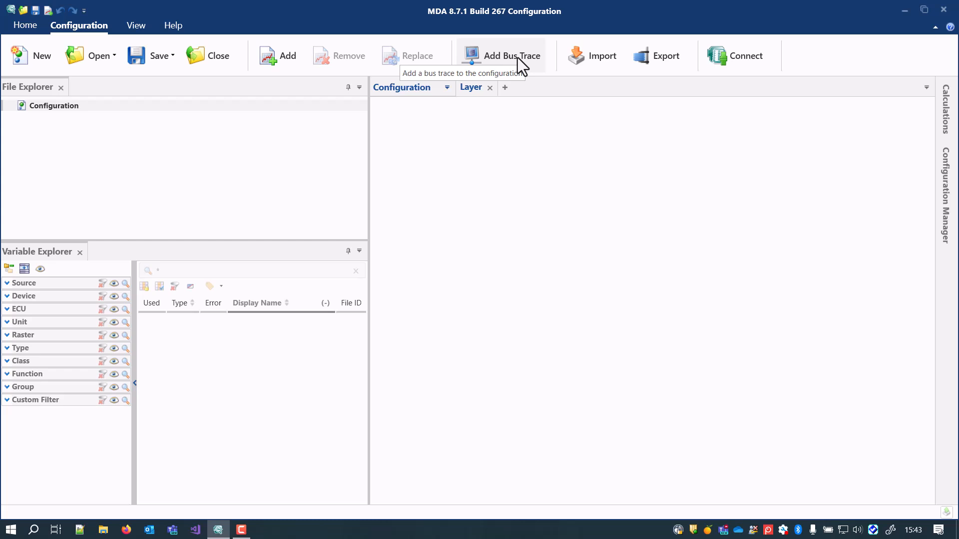
- Add a bus trace from ExampleFile.blf and CAN-Description.dbc, saved as Trace-and-Description.aff, and expand it to list its source files
{"action": "left_click", "coordinate": [518, 57]}
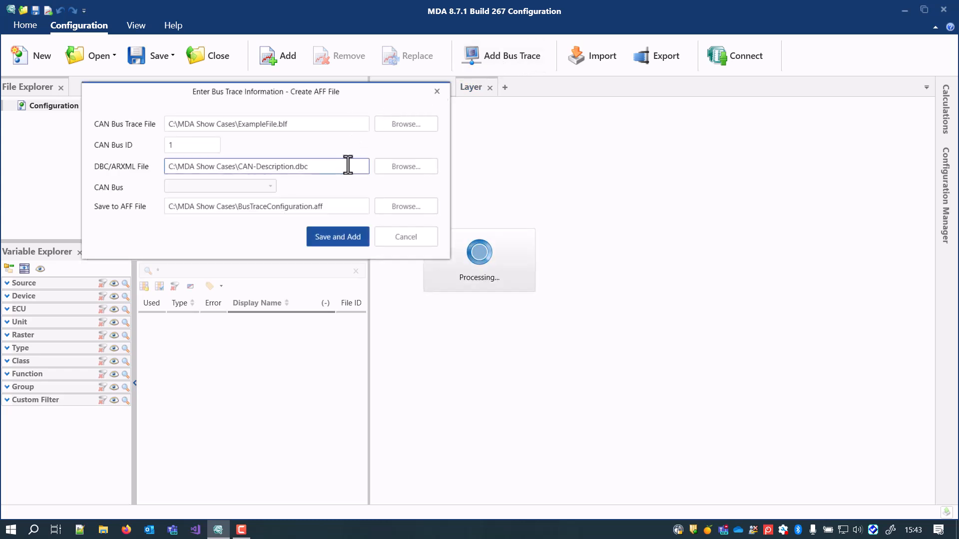
{"action": "double_click", "coordinate": [310, 206]}
{"action": "type", "text": "Trace"}
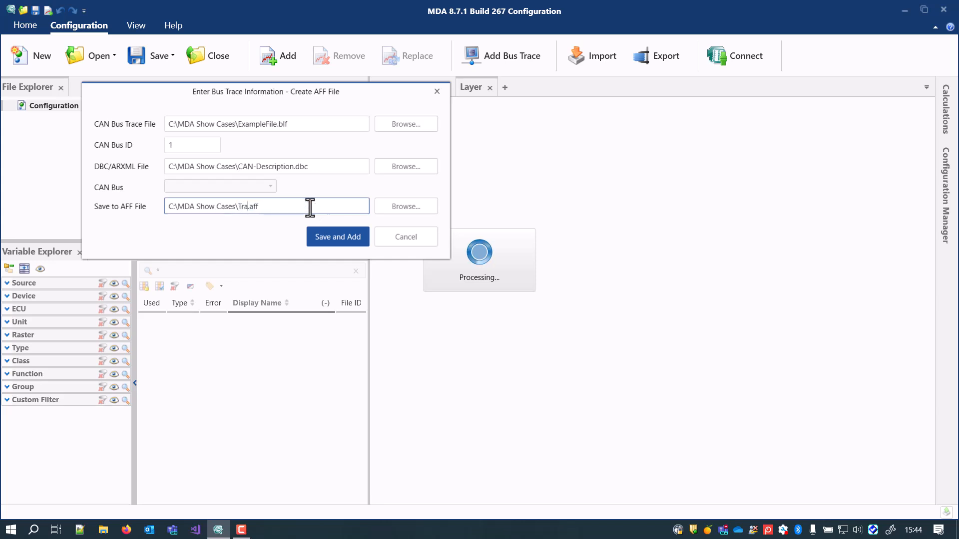
{"action": "type", "text": "-and-Description"}
{"action": "left_click", "coordinate": [319, 229]}
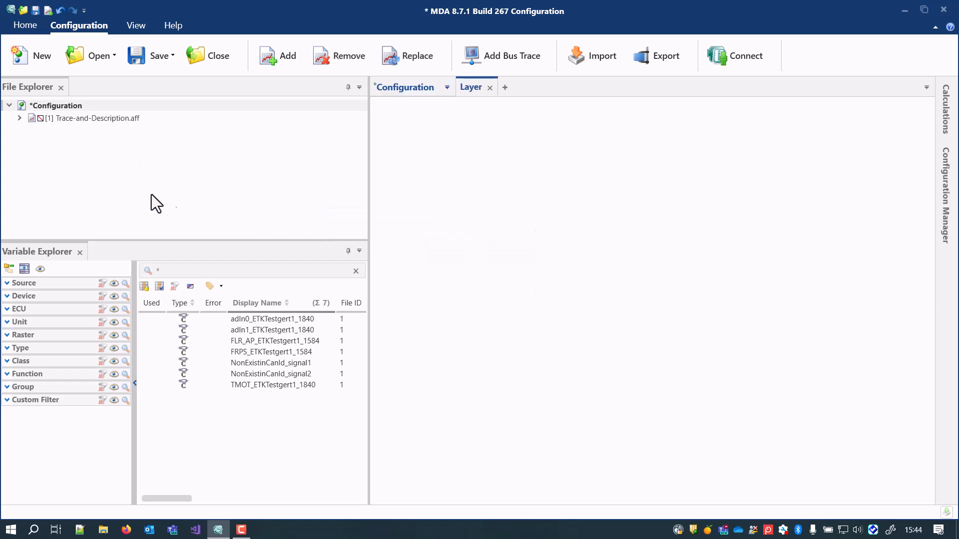
{"action": "left_click", "coordinate": [18, 118]}
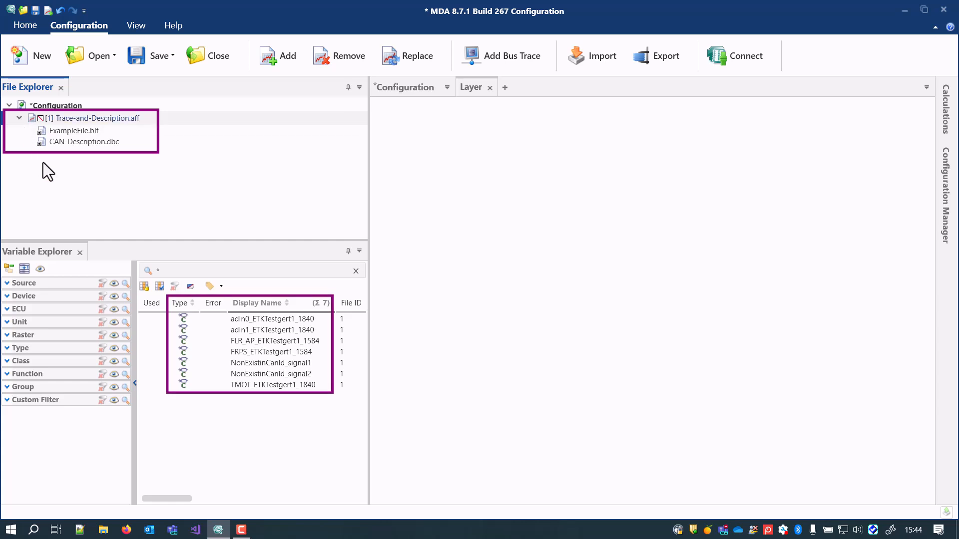
- Add a bus trace from ASC-Example.asc without a DBC/ARXML file, saved as Trace-Only.aff, and expand it to list its source file
{"action": "left_click", "coordinate": [517, 58]}
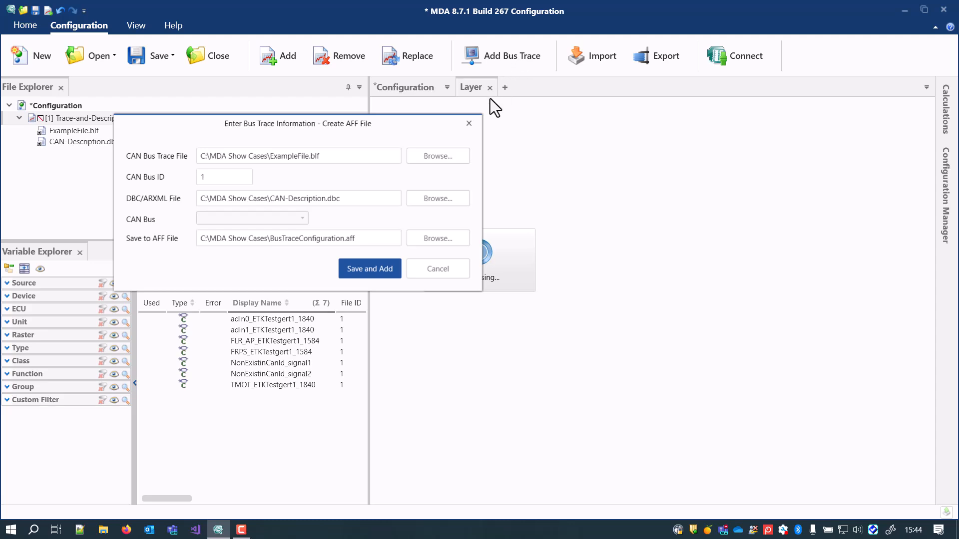
{"action": "left_click", "coordinate": [449, 158]}
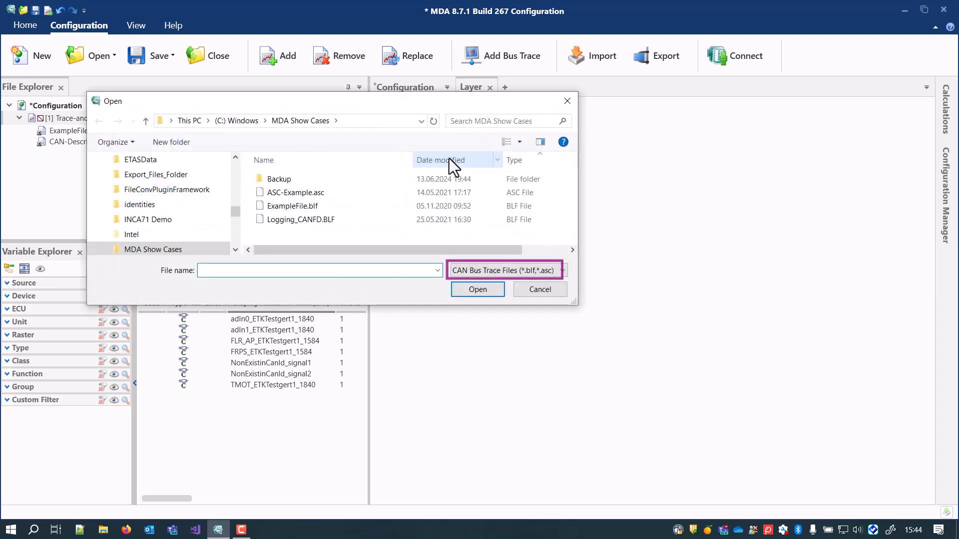
{"action": "left_click", "coordinate": [330, 193]}
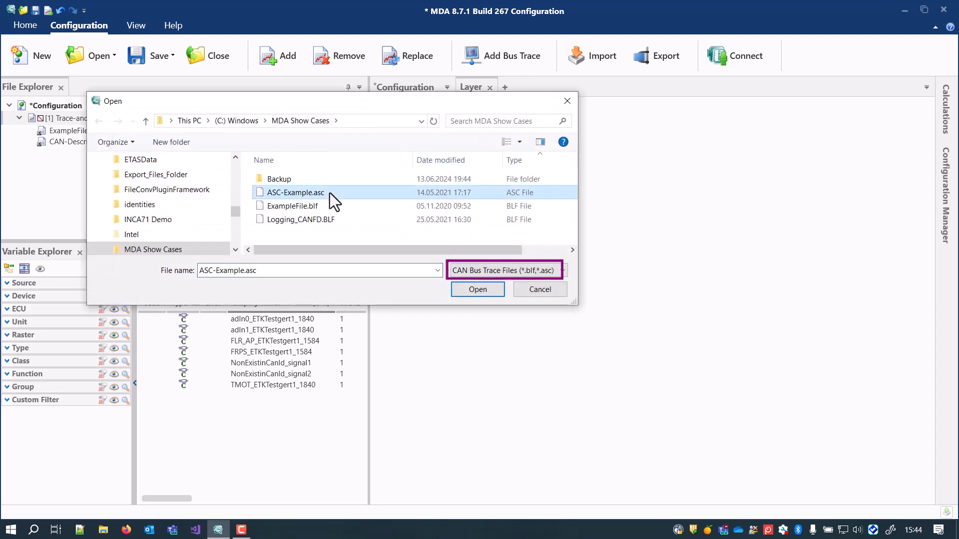
{"action": "left_click", "coordinate": [461, 293]}
{"action": "left_click_drag", "start_coordinate": [349, 199], "coordinate": [200, 198]}
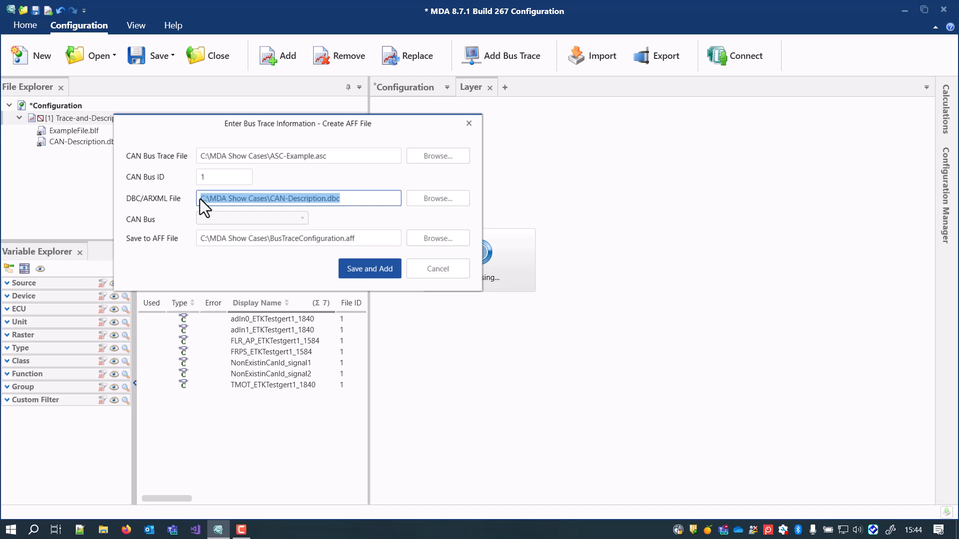
{"action": "key", "text": "BackSpace"}
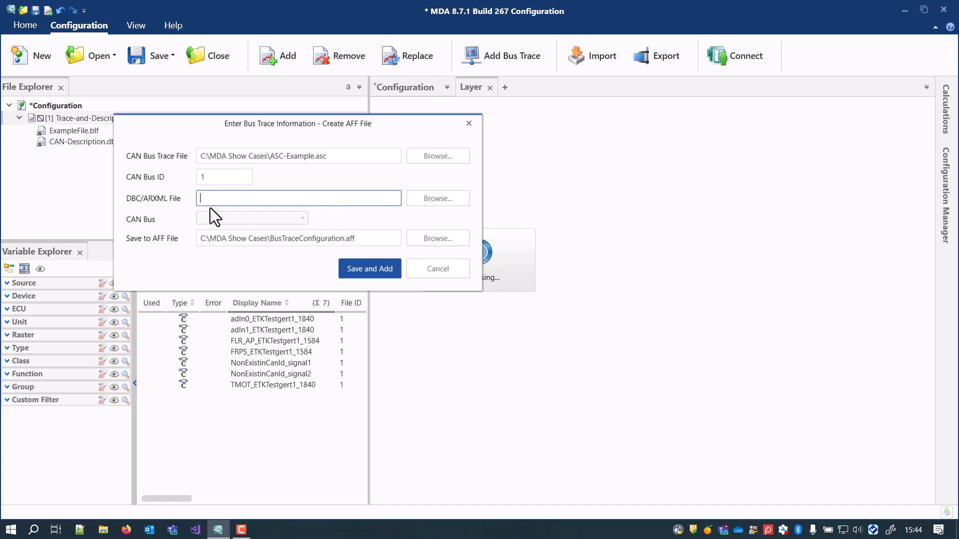
{"action": "left_click", "coordinate": [270, 237]}
{"action": "double_click", "coordinate": [270, 238]}
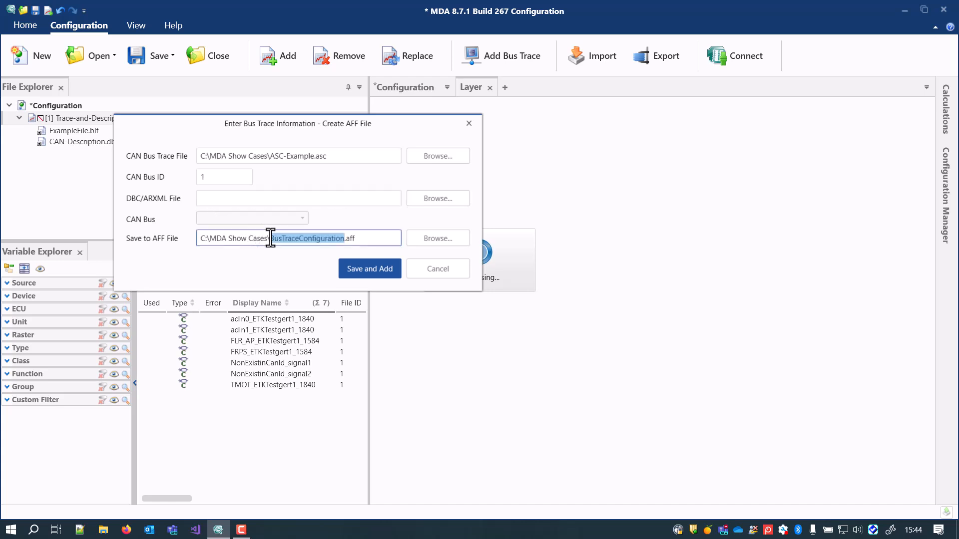
{"action": "type", "text": "Trace-Only"}
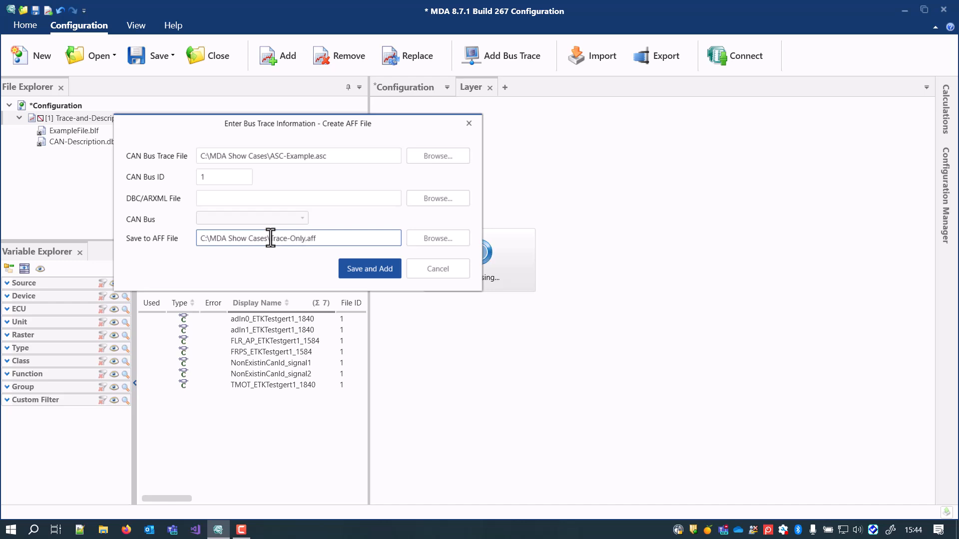
{"action": "left_click", "coordinate": [344, 266]}
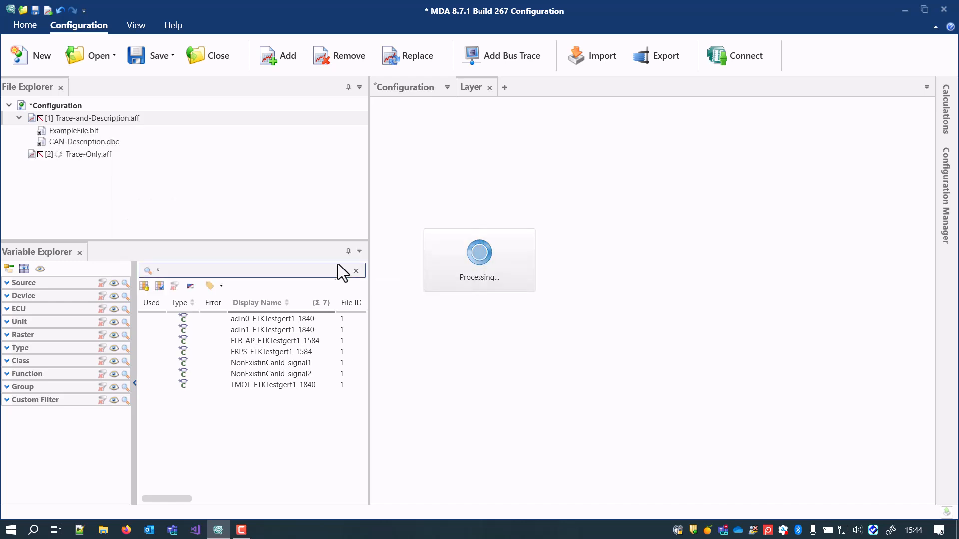
{"action": "left_click", "coordinate": [18, 155]}
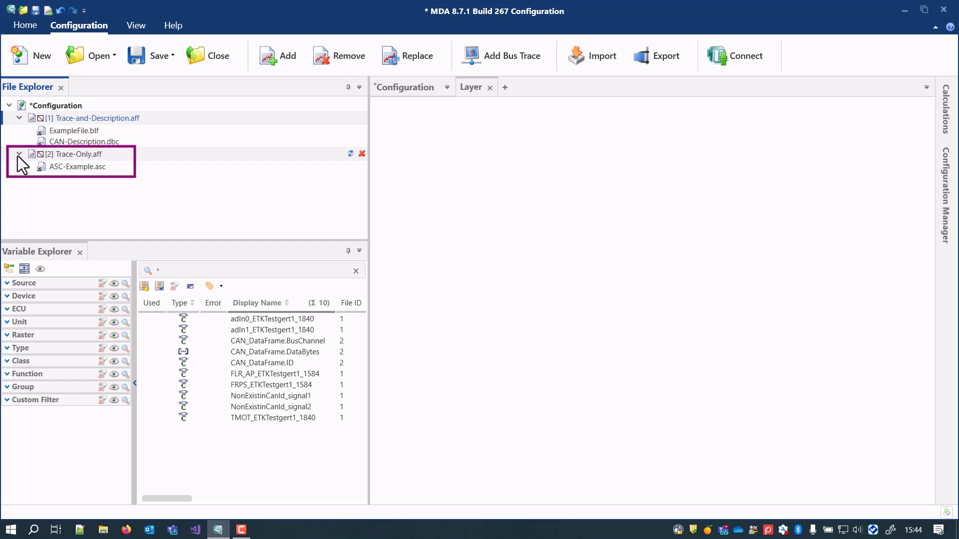
- Filter the variables to source Trace-Only.aff and show its CAN_DataFrame BusChannel, DataBytes and ID signals in a new Table on the layer
{"action": "left_click", "coordinate": [8, 283]}
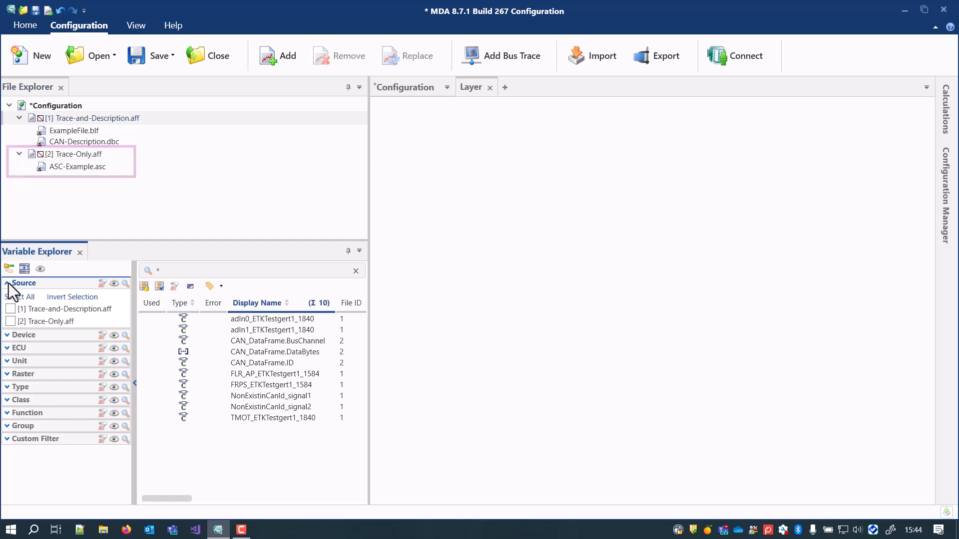
{"action": "left_click", "coordinate": [11, 321]}
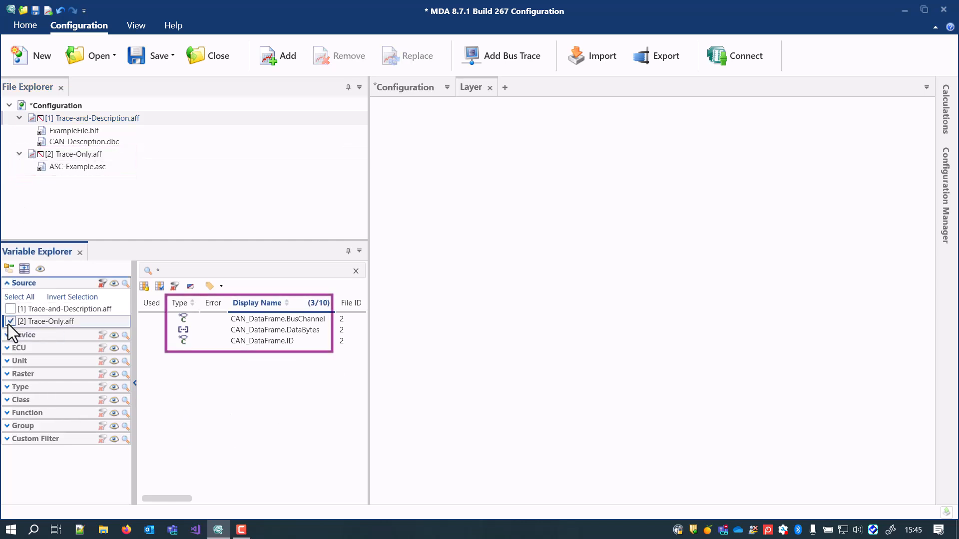
{"action": "left_click", "coordinate": [240, 320]}
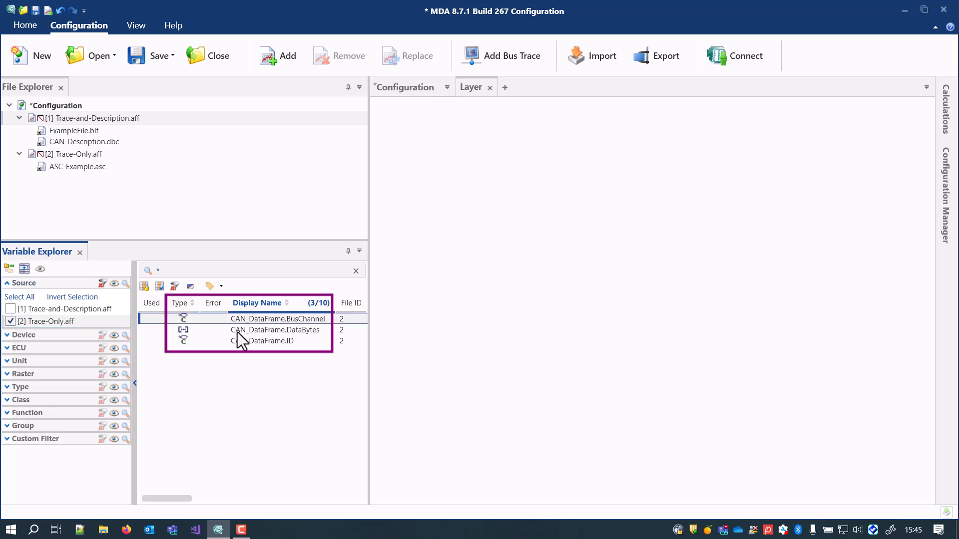
{"action": "left_click", "coordinate": [241, 342], "text": "shift"}
{"action": "left_click_drag", "start_coordinate": [244, 316], "coordinate": [386, 125]}
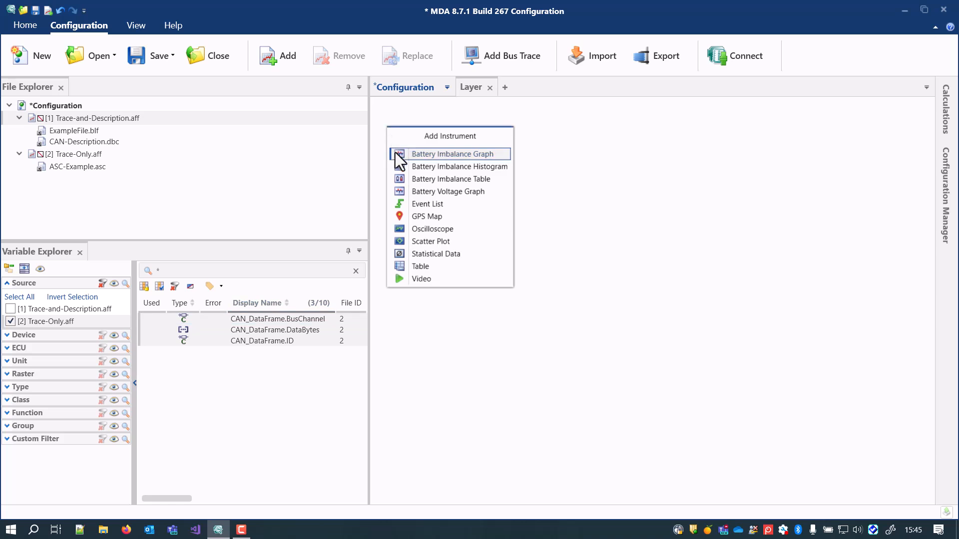
{"action": "left_click", "coordinate": [427, 268]}
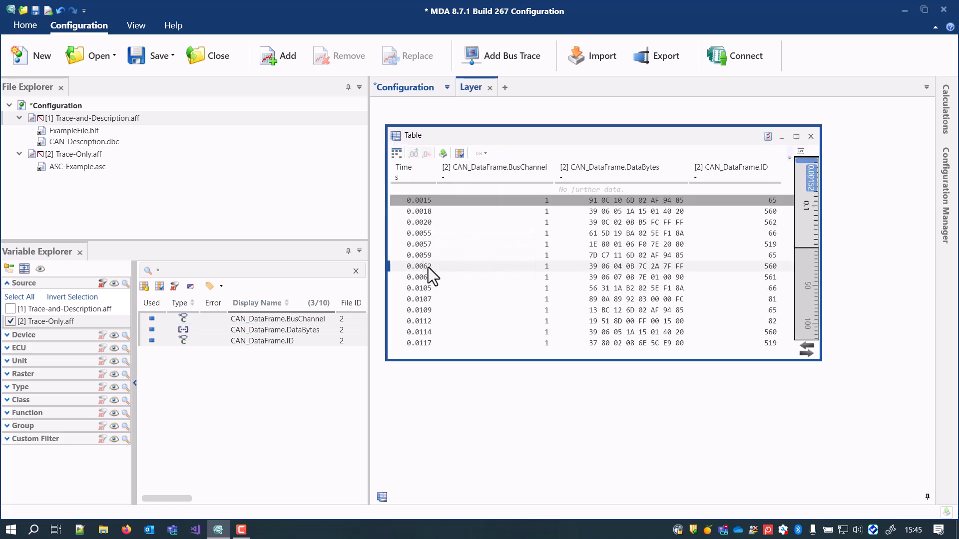
{"action": "left_click", "coordinate": [506, 175]}
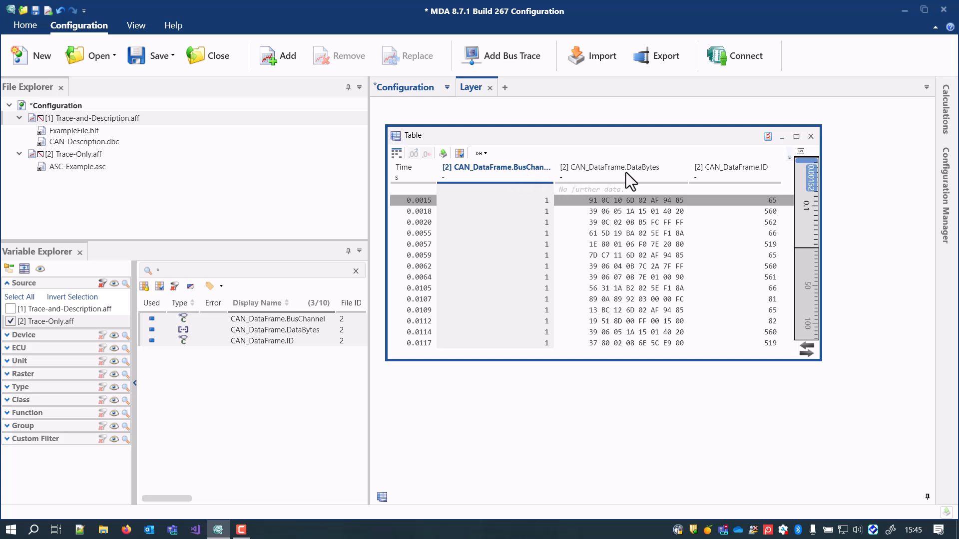
{"action": "left_click", "coordinate": [719, 165]}
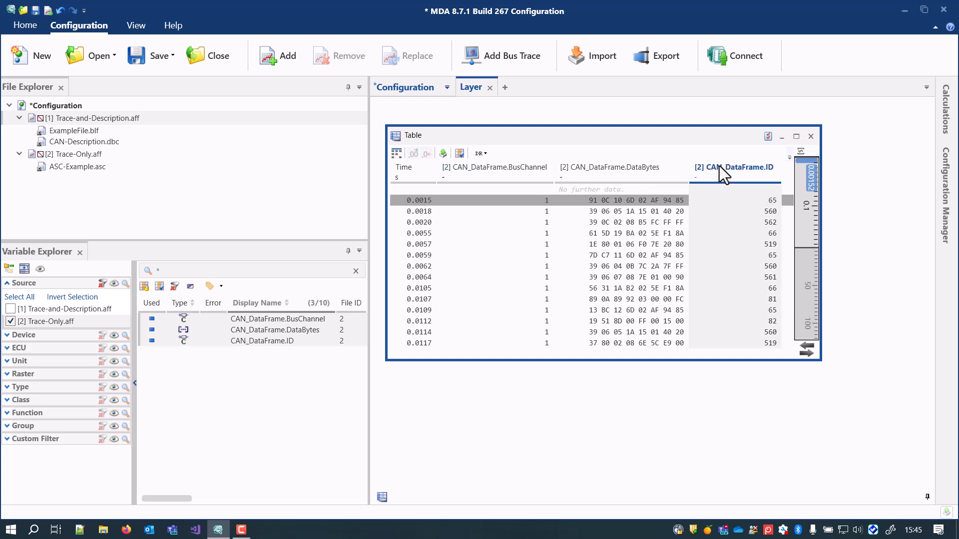
{"action": "left_click", "coordinate": [655, 167]}
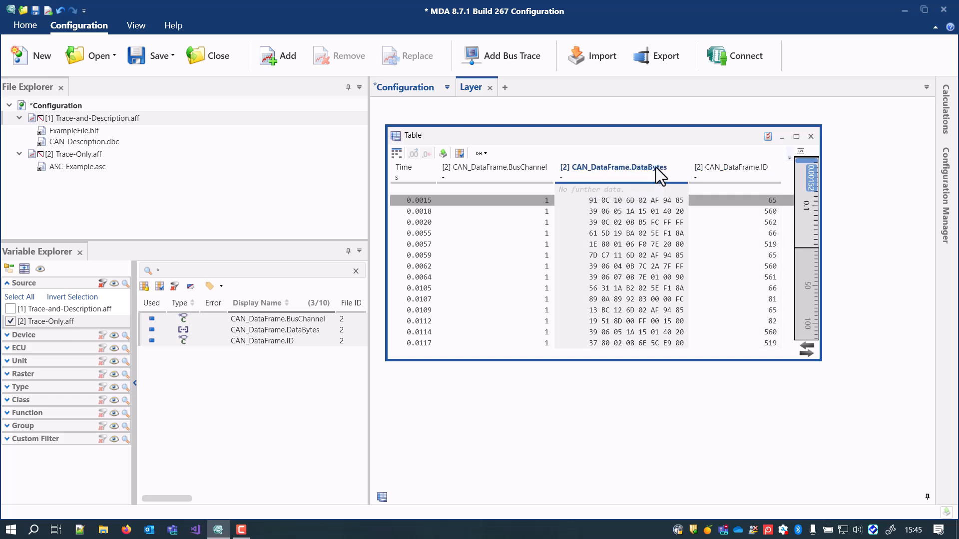
- Narrow the explorer area and collapse the Variable Explorer's filter categories to give the layer more room
{"action": "left_click_drag", "start_coordinate": [368, 175], "coordinate": [236, 175]}
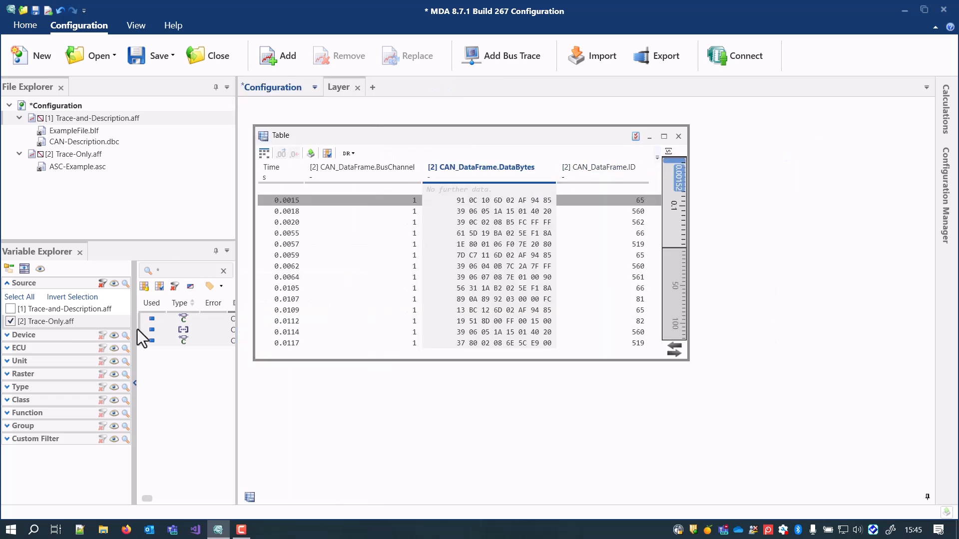
{"action": "left_click", "coordinate": [133, 384]}
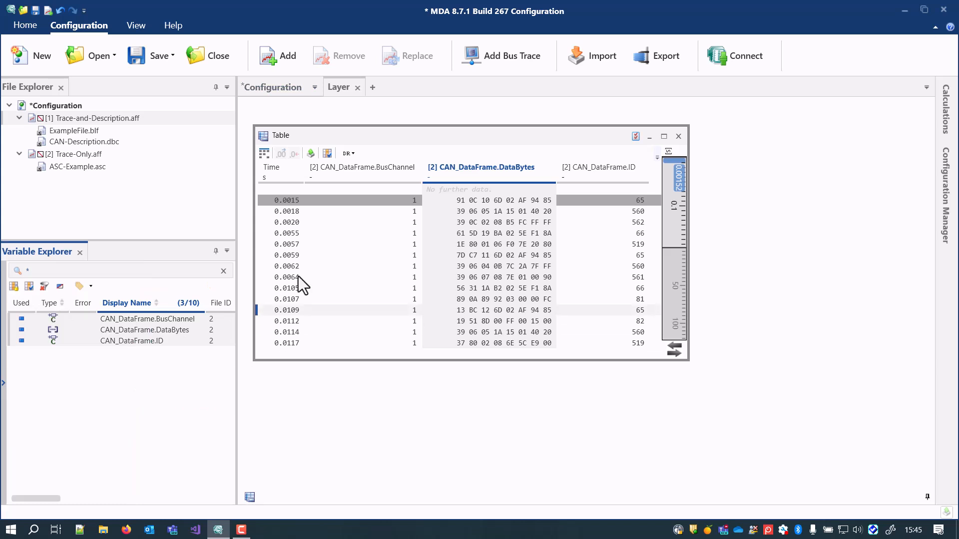
{"action": "left_click", "coordinate": [346, 202]}
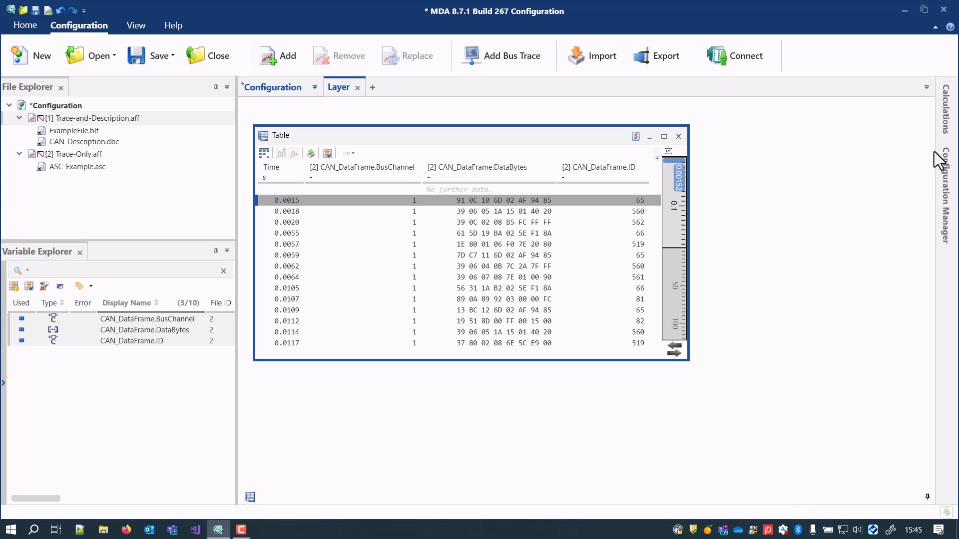
- Create a calculated signal FrameID_65 with the formula [2] CAN_DataFrame.ID = 65
{"action": "left_click", "coordinate": [947, 122]}
{"action": "double_click", "coordinate": [815, 125]}
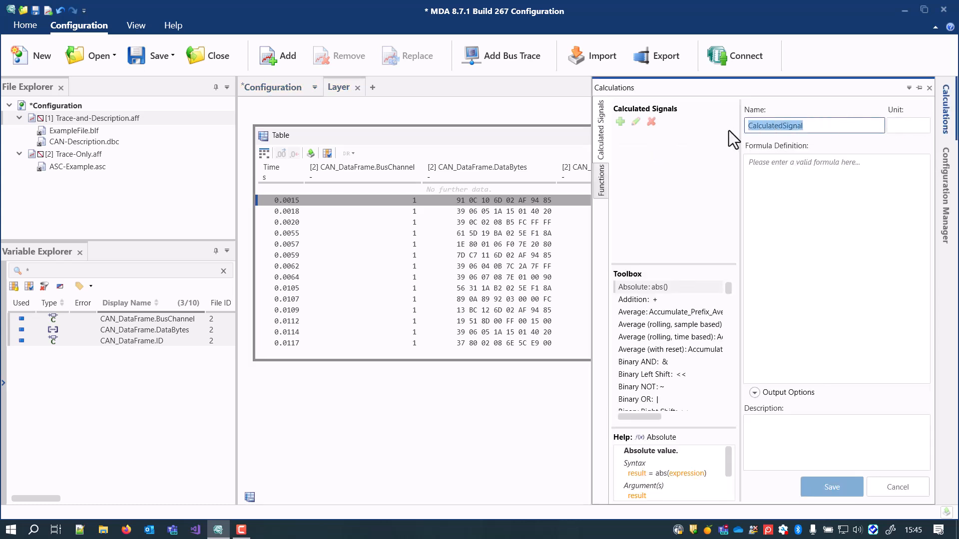
{"action": "type", "text": "FrameID"}
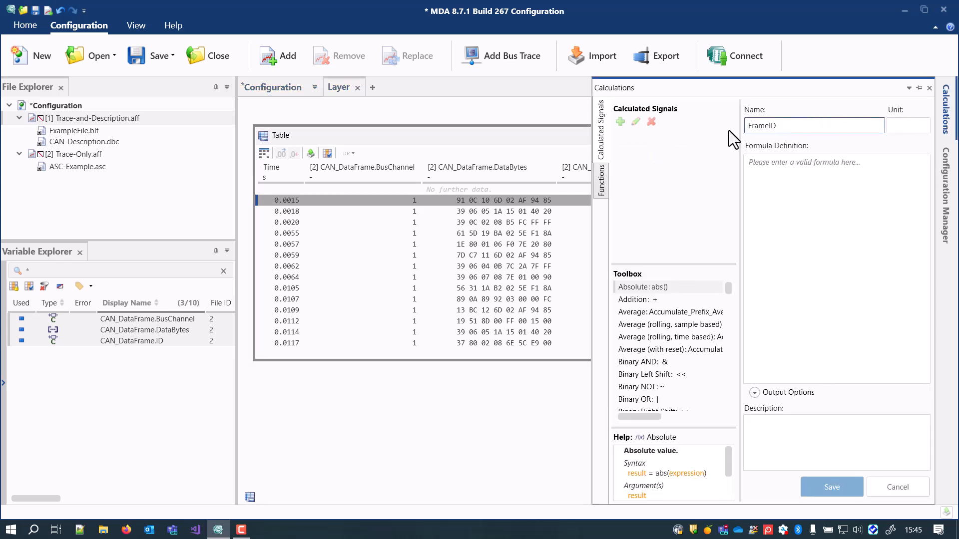
{"action": "type", "text": "_65"}
{"action": "key", "text": "Tab"}
{"action": "type", "text": "Fra"}
{"action": "key", "text": "Down"}
{"action": "key", "text": "Down"}
{"action": "key", "text": "Return"}
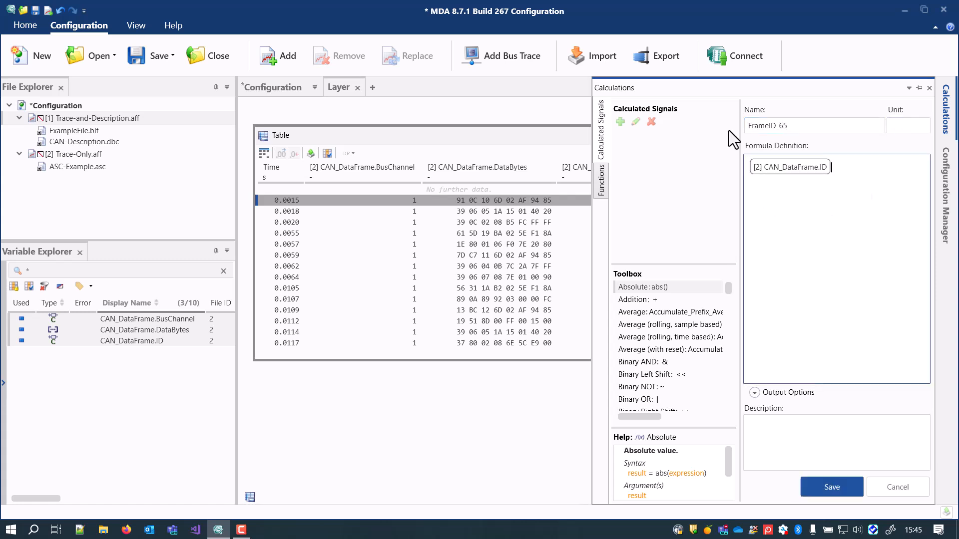
{"action": "type", "text": "= 65"}
{"action": "left_click", "coordinate": [847, 487]}
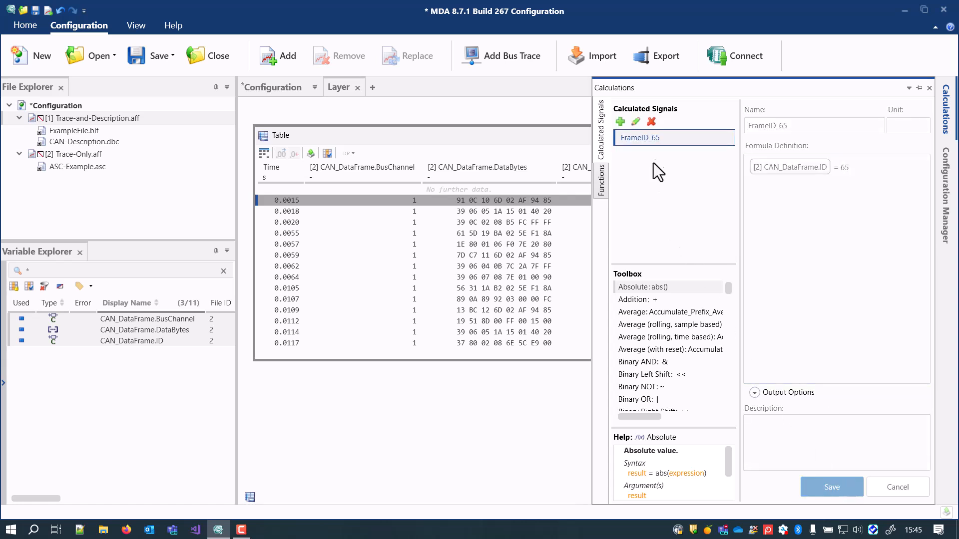
- Show FrameID_65 in an Event List beside the table and synchronize both instruments at the 0.0059 s event
{"action": "left_click_drag", "start_coordinate": [655, 139], "coordinate": [698, 133]}
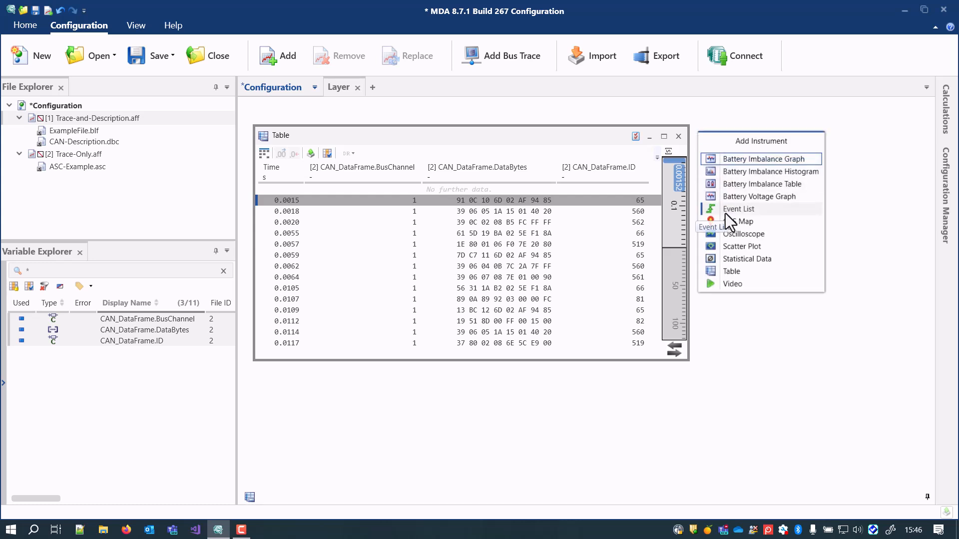
{"action": "left_click", "coordinate": [725, 213]}
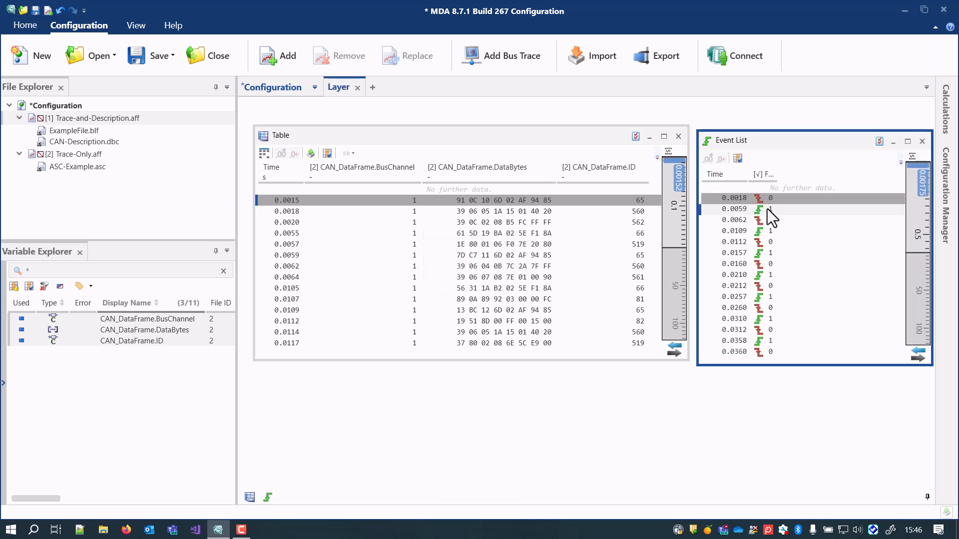
{"action": "left_click", "coordinate": [767, 209]}
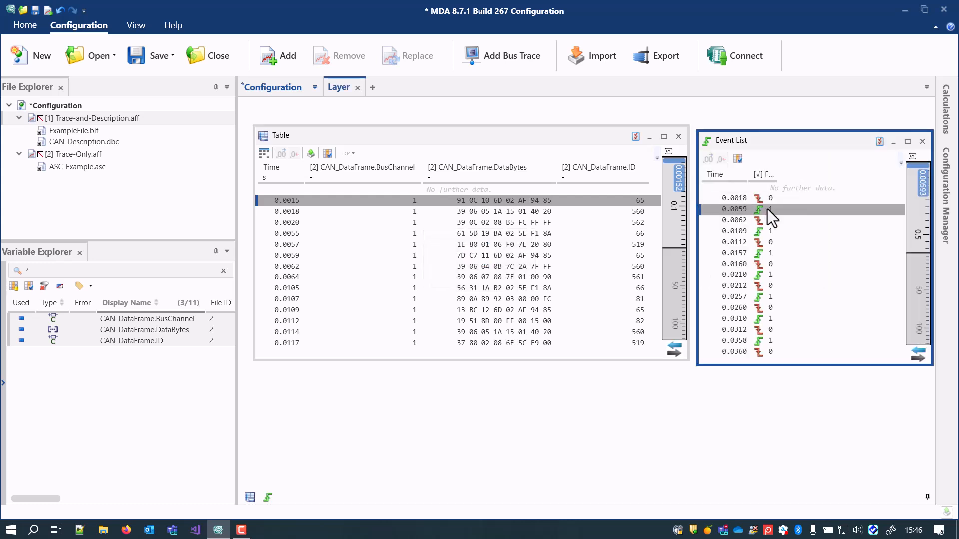
{"action": "left_click", "coordinate": [918, 356]}
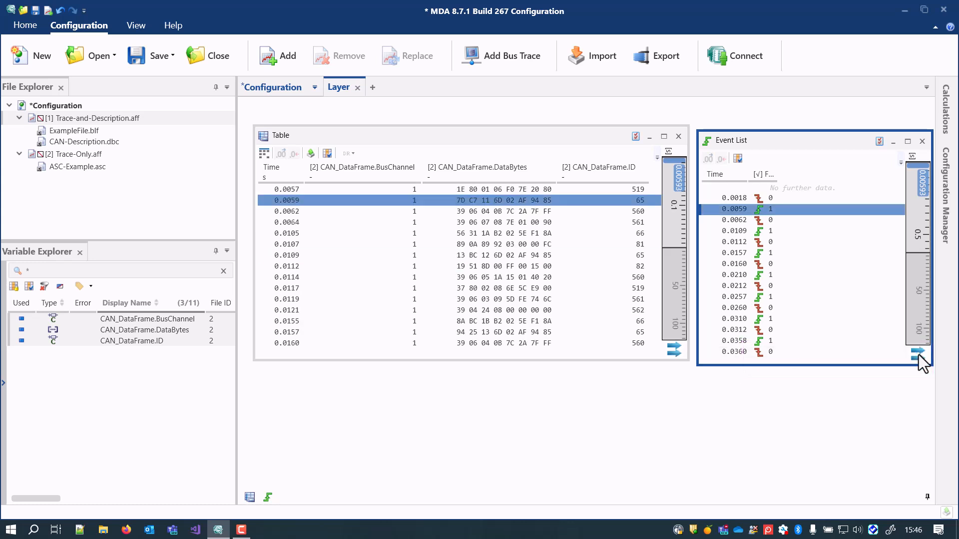
- Step through the rising FrameID_65 events at 0.0109, 0.0157 and 0.0210 s to view the matching frames in the table
{"action": "left_click", "coordinate": [777, 232]}
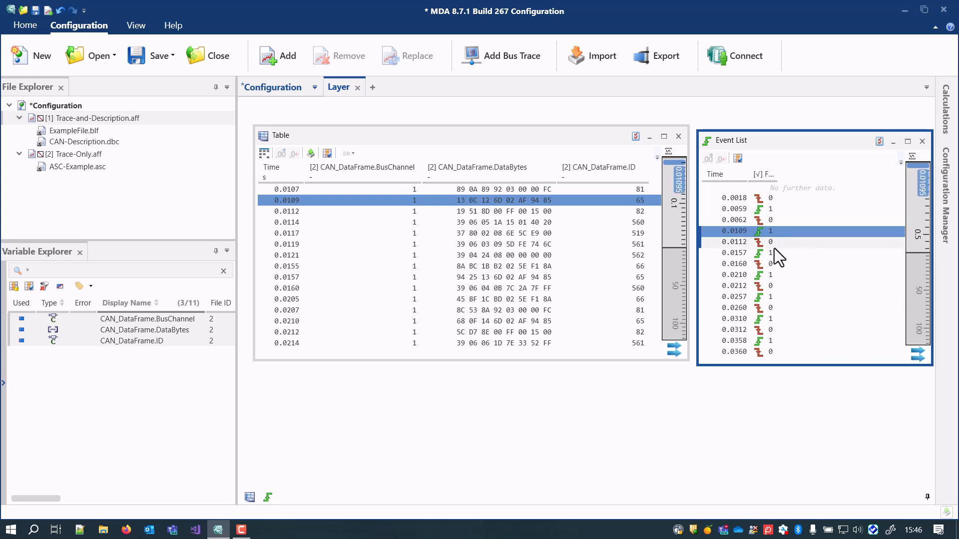
{"action": "left_click", "coordinate": [774, 251]}
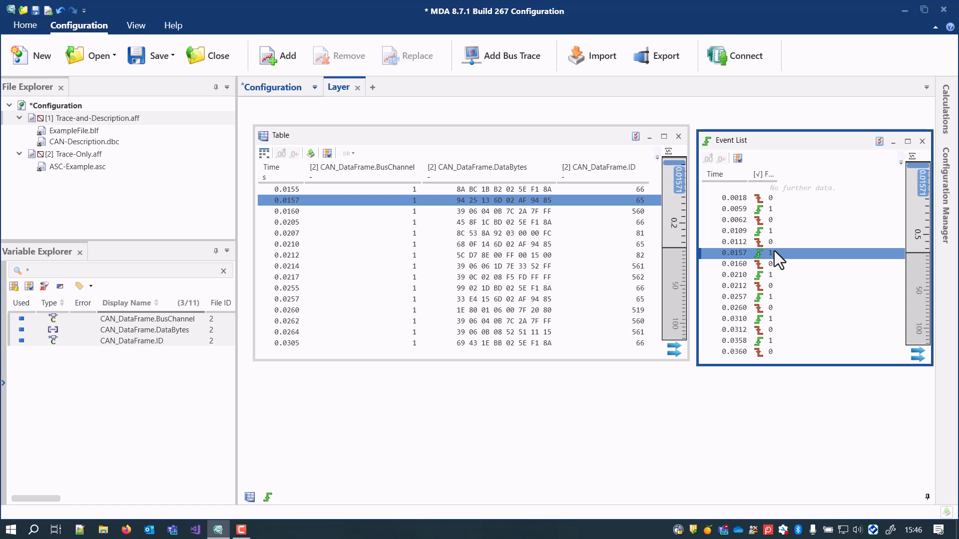
{"action": "left_click", "coordinate": [775, 277]}
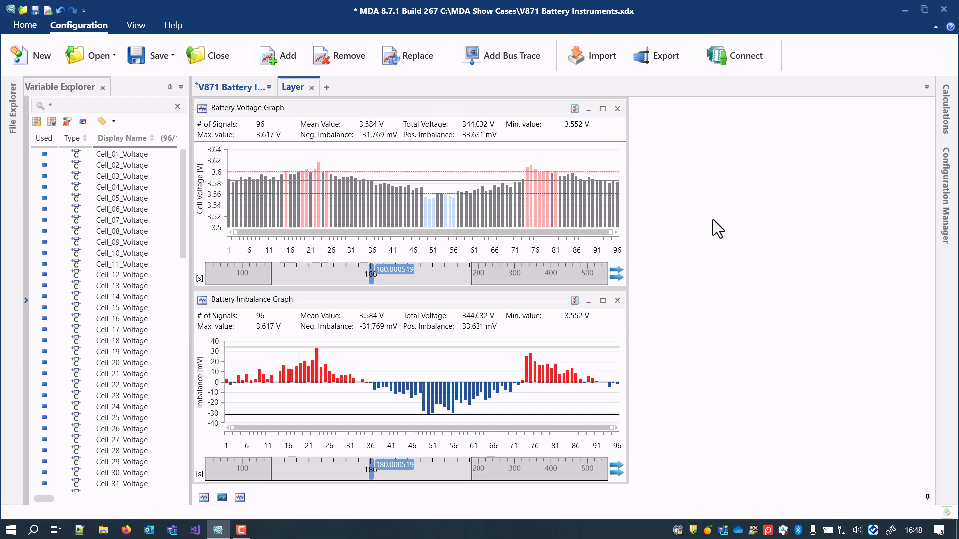
- Set the decimals of the Average and Total entries to 1 in the Battery Voltage Graph's summary area
{"action": "left_click", "coordinate": [576, 111]}
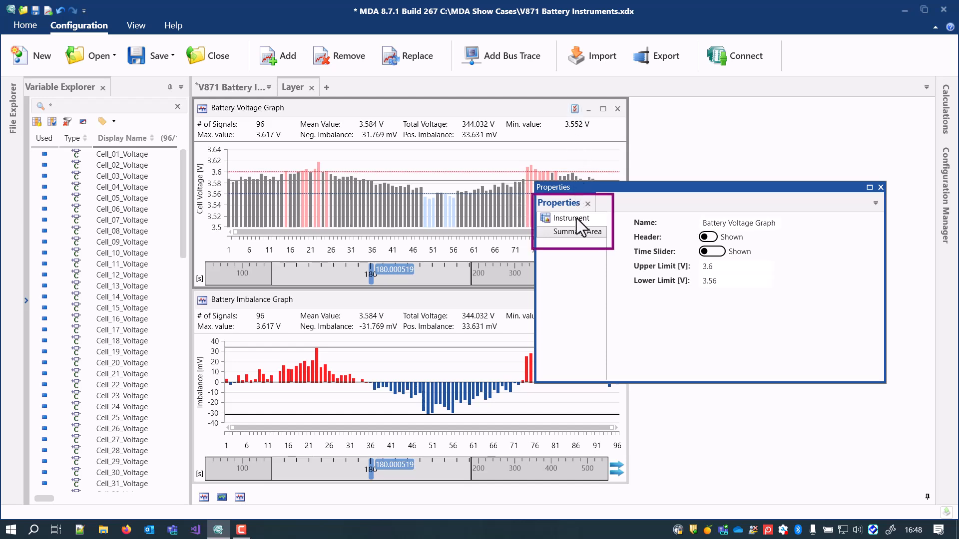
{"action": "left_click", "coordinate": [578, 232]}
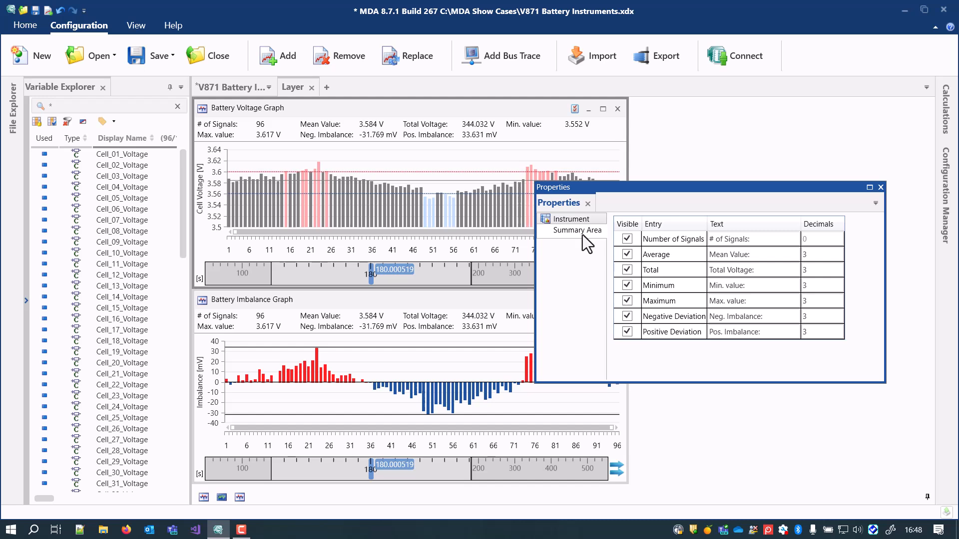
{"action": "left_click", "coordinate": [817, 254]}
{"action": "left_click_drag", "start_coordinate": [817, 254], "coordinate": [801, 260]}
{"action": "type", "text": "1"}
{"action": "double_click", "coordinate": [806, 270]}
{"action": "type", "text": "1"}
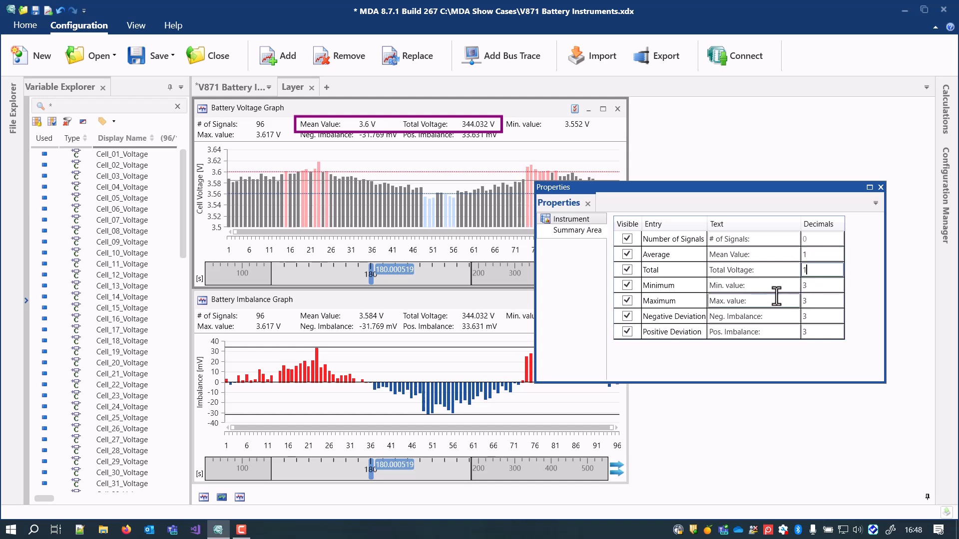
- Relabel the Minimum and Maximum summary entries of the Battery Voltage Graph as "Min:" and "Max:", and hide the Negative and Positive Deviation entries
{"action": "left_click_drag", "start_coordinate": [743, 286], "coordinate": [725, 290]}
{"action": "key", "text": "BackSpace"}
{"action": "left_click_drag", "start_coordinate": [750, 299], "coordinate": [724, 301]}
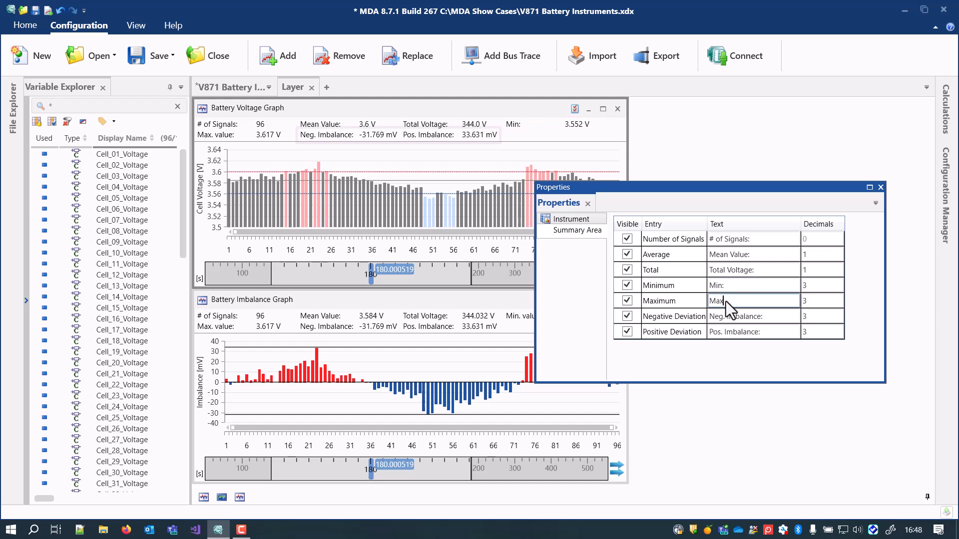
{"action": "type", "text": ":"}
{"action": "left_click", "coordinate": [628, 319]}
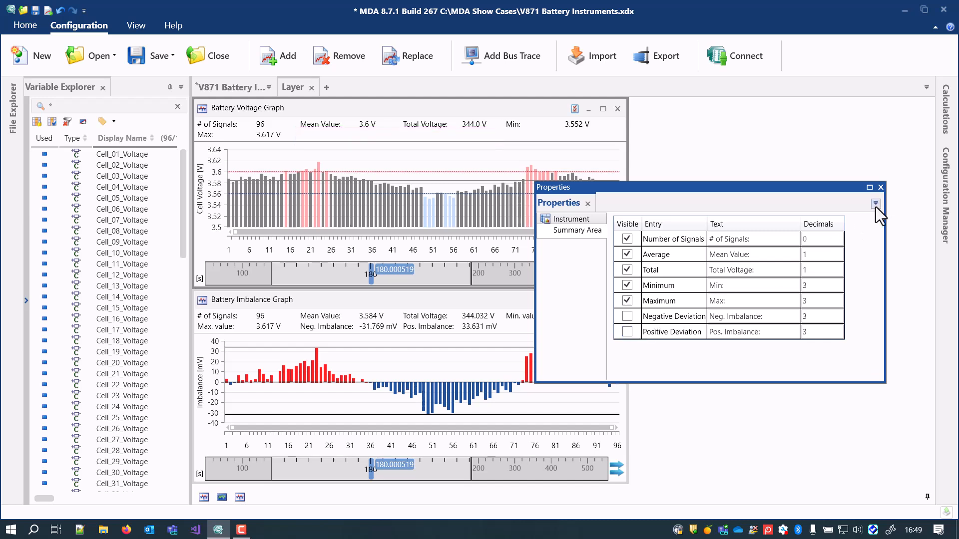
{"action": "left_click", "coordinate": [880, 188]}
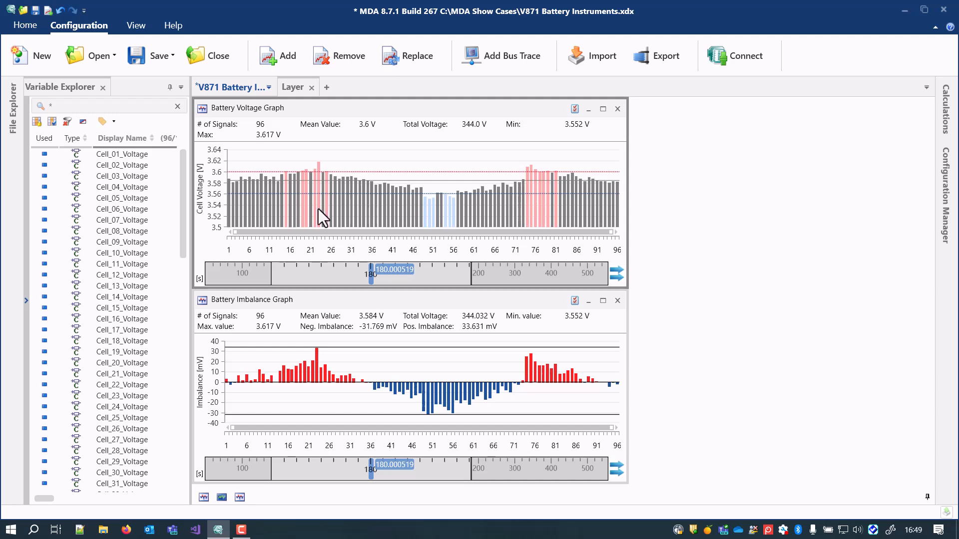
- Add a Battery Imbalance Histogram with all cell voltage signals and dock it beside the Battery Voltage Graph
{"action": "left_click", "coordinate": [143, 157]}
{"action": "left_click_drag", "start_coordinate": [143, 467], "coordinate": [671, 131]}
{"action": "left_click", "coordinate": [696, 151]}
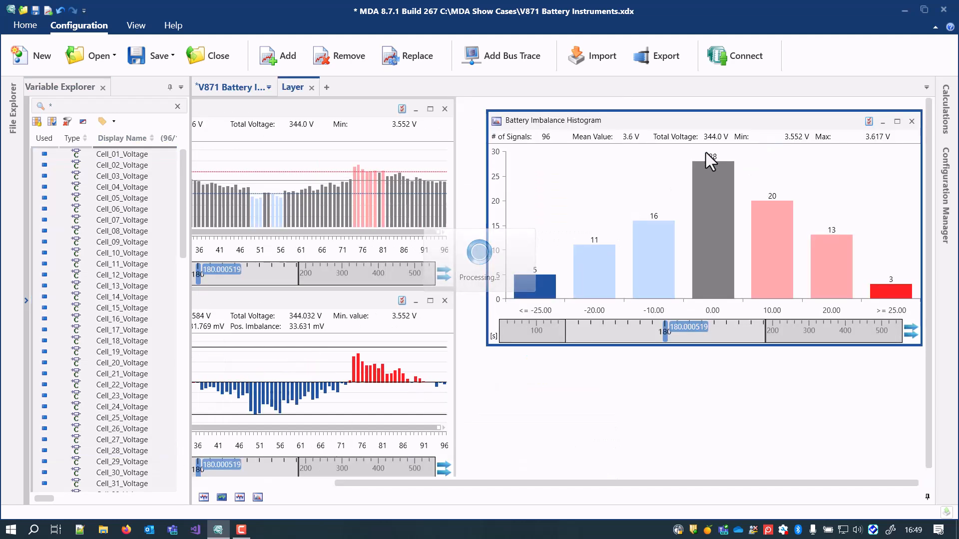
{"action": "left_click_drag", "start_coordinate": [892, 185], "coordinate": [746, 161]}
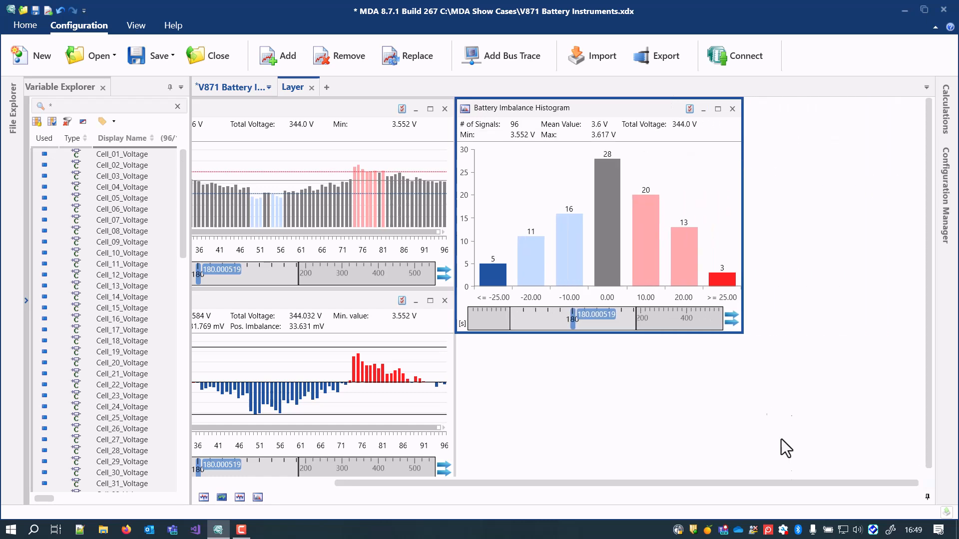
{"action": "left_click_drag", "start_coordinate": [787, 487], "coordinate": [590, 487]}
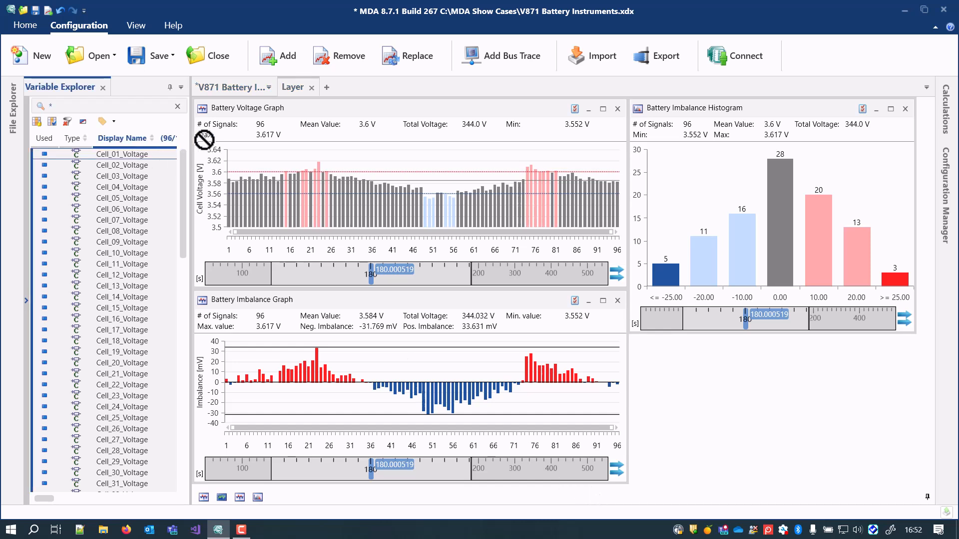
- Create a Battery Imbalance Table on the same layer from all cell voltage signals
{"action": "left_click", "coordinate": [205, 136]}
{"action": "right_click", "coordinate": [298, 94]}
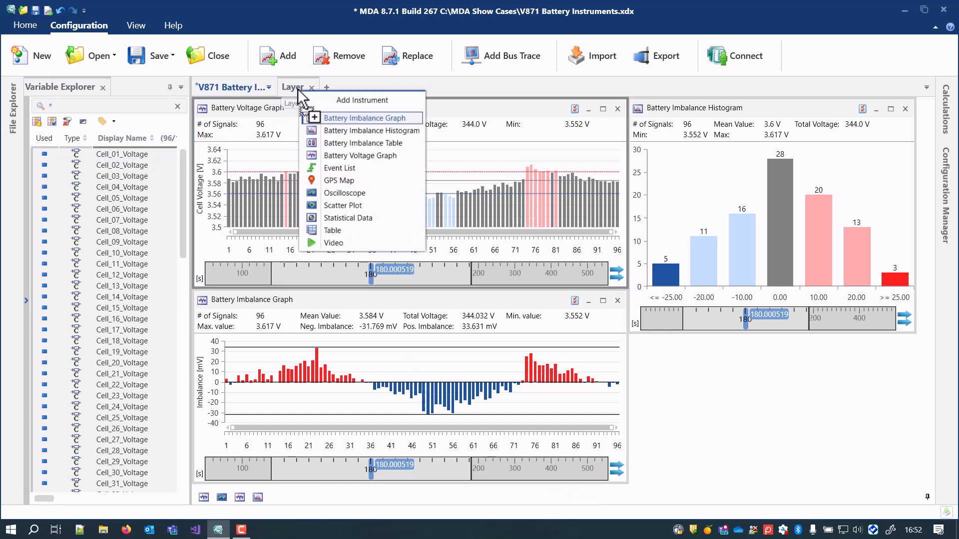
{"action": "left_click", "coordinate": [345, 142]}
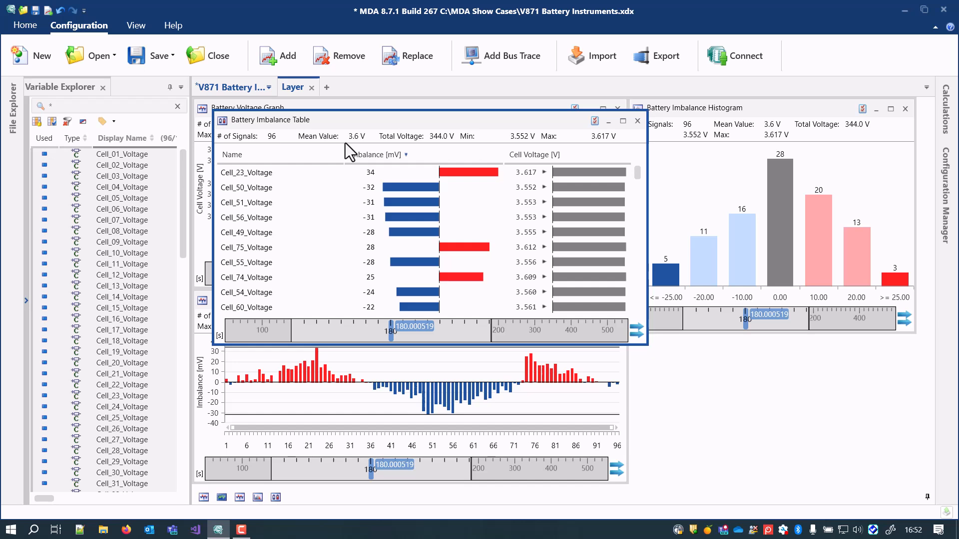
- Move the Imbalance [mV] column behind Cell Voltage [V] in the Battery Imbalance Table and hide the Cell Voltage [V] column
{"action": "mouse_move", "coordinate": [358, 157]}
{"action": "left_mouse_down"}
{"action": "mouse_move", "coordinate": [502, 172]}
{"action": "mouse_move", "coordinate": [609, 164]}
{"action": "left_mouse_up"}
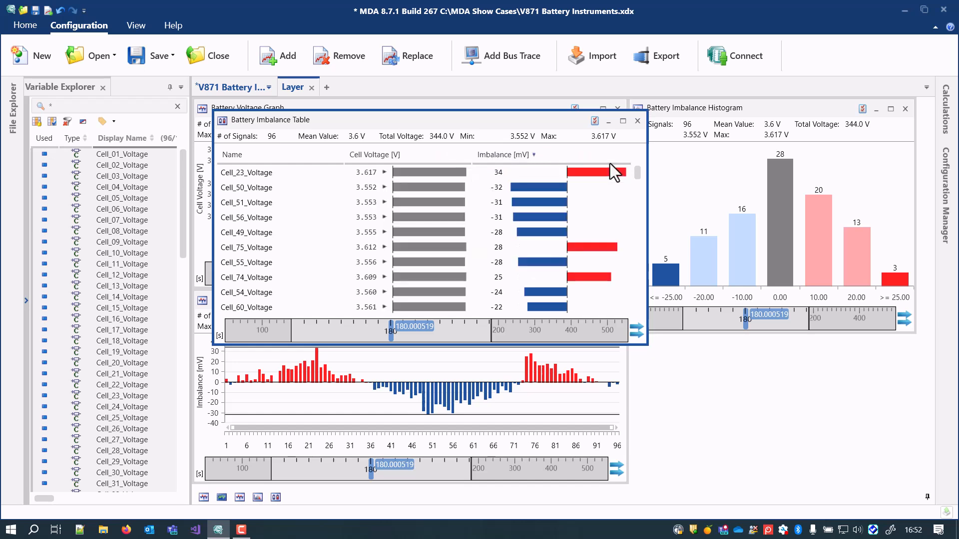
{"action": "right_click", "coordinate": [436, 155]}
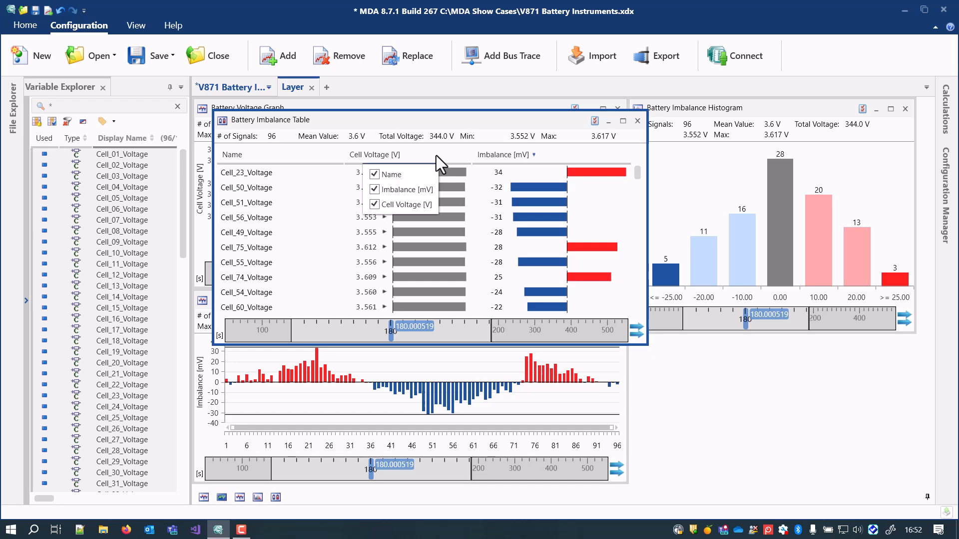
{"action": "left_click", "coordinate": [400, 203]}
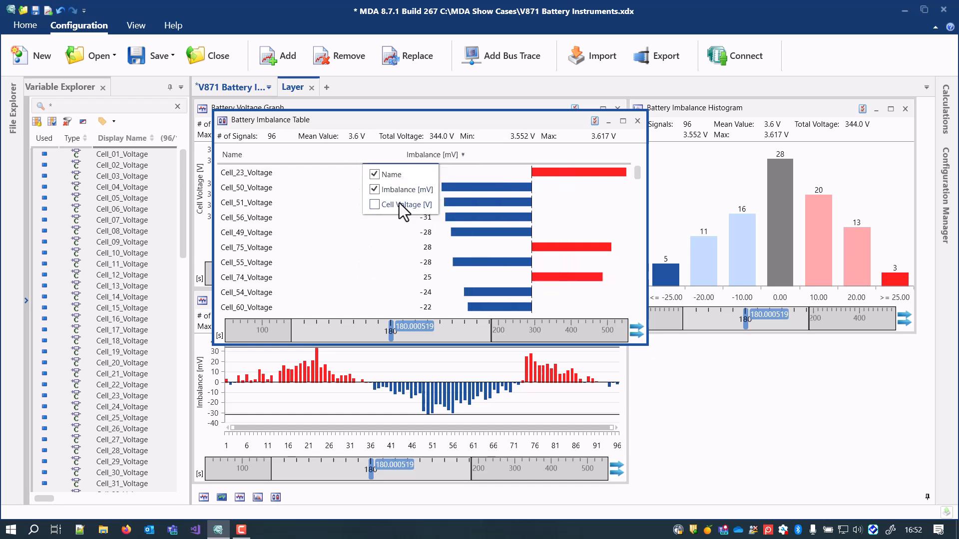